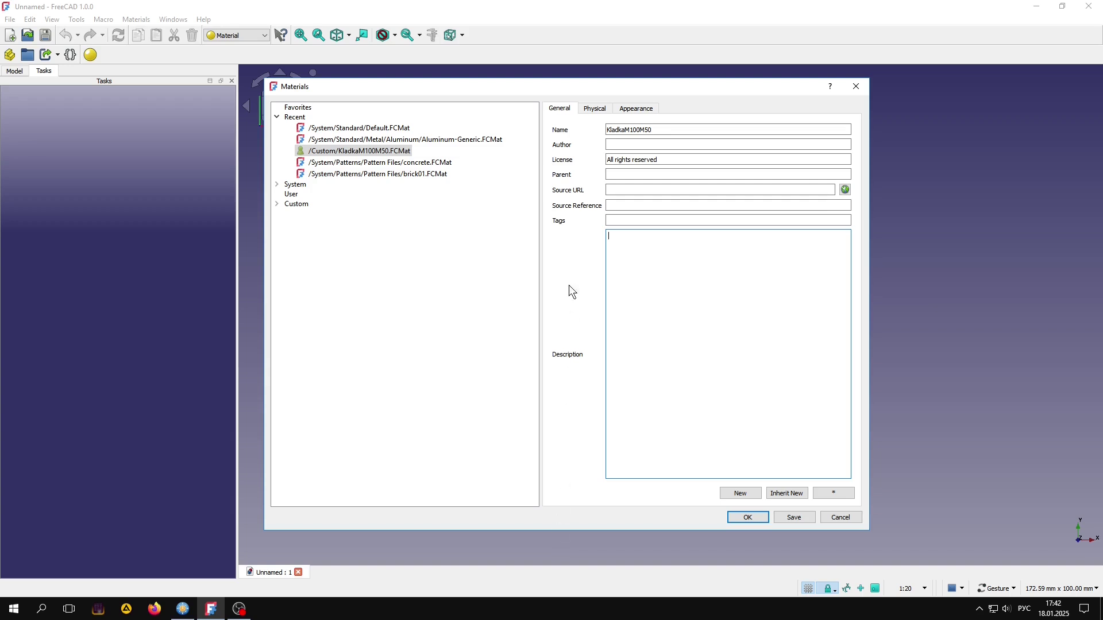
# - Review KladkaM100M50's physical values and its red brick appearance, ending on the Physical tab
pyautogui.click(595, 110)
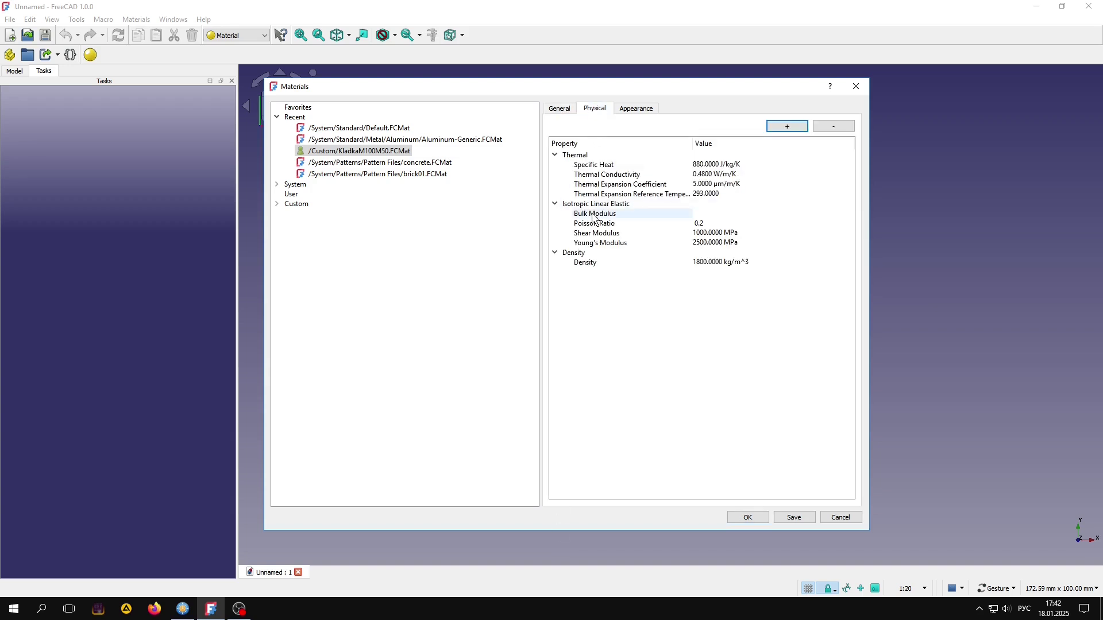
pyautogui.click(655, 112)
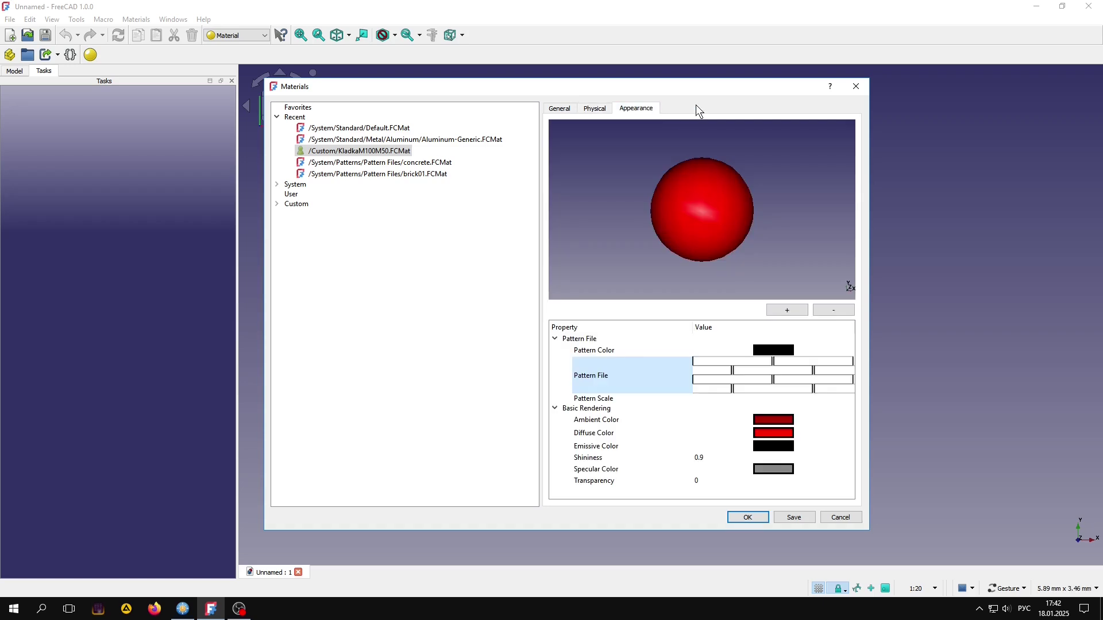
pyautogui.click(595, 110)
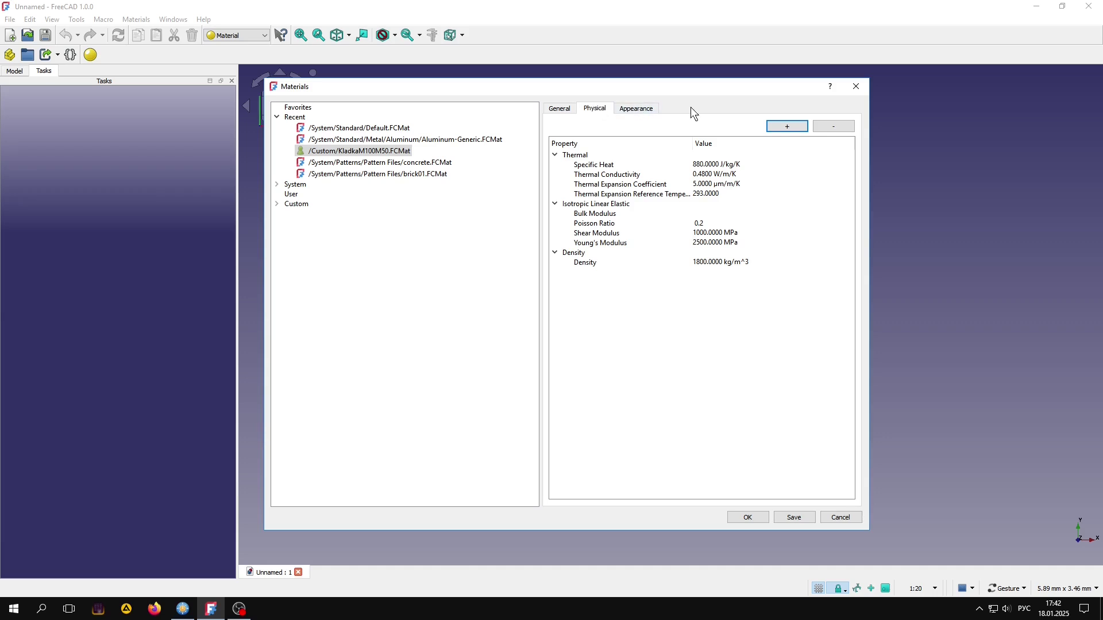
# - Close the Materials dialog, switch to the FEM workbench, and expand the Analysis to show SolverCcxTools
pyautogui.click(842, 518)
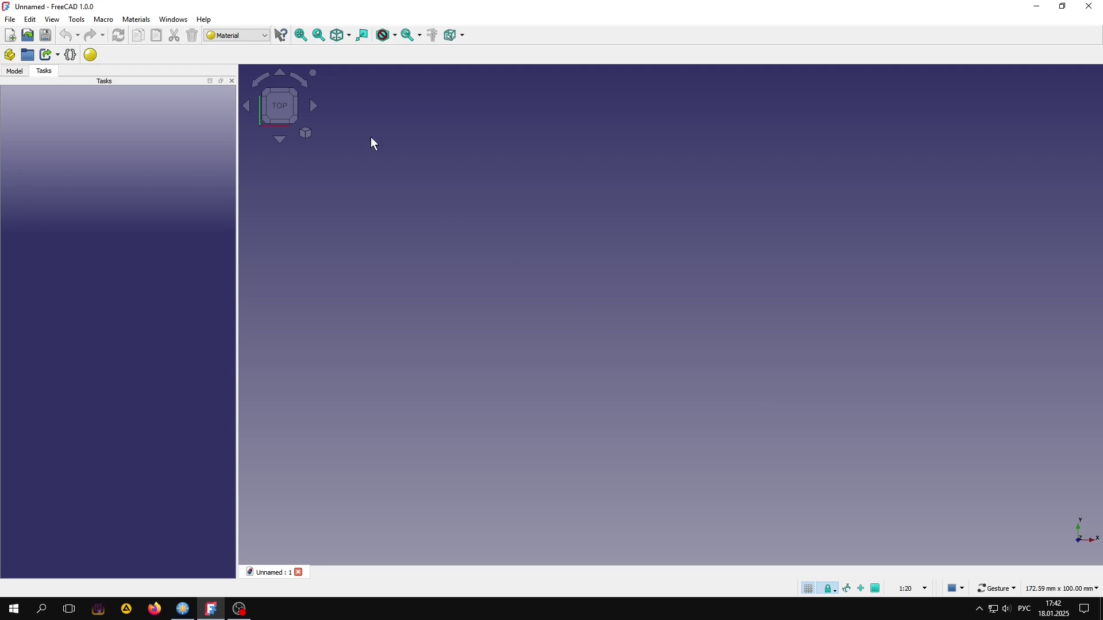
pyautogui.click(241, 35)
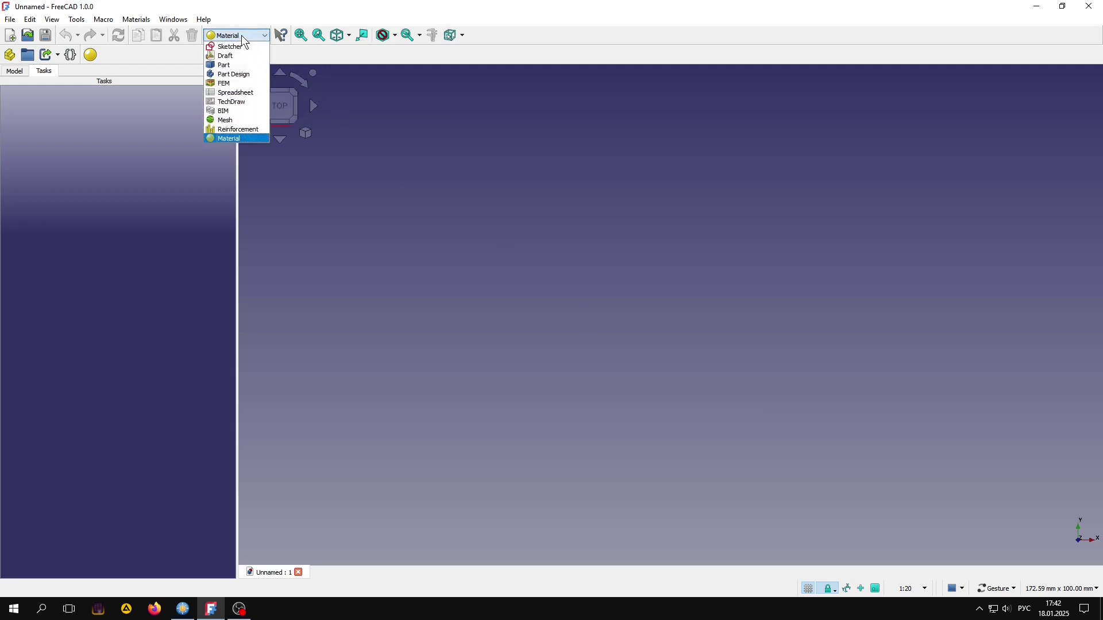
pyautogui.click(237, 75)
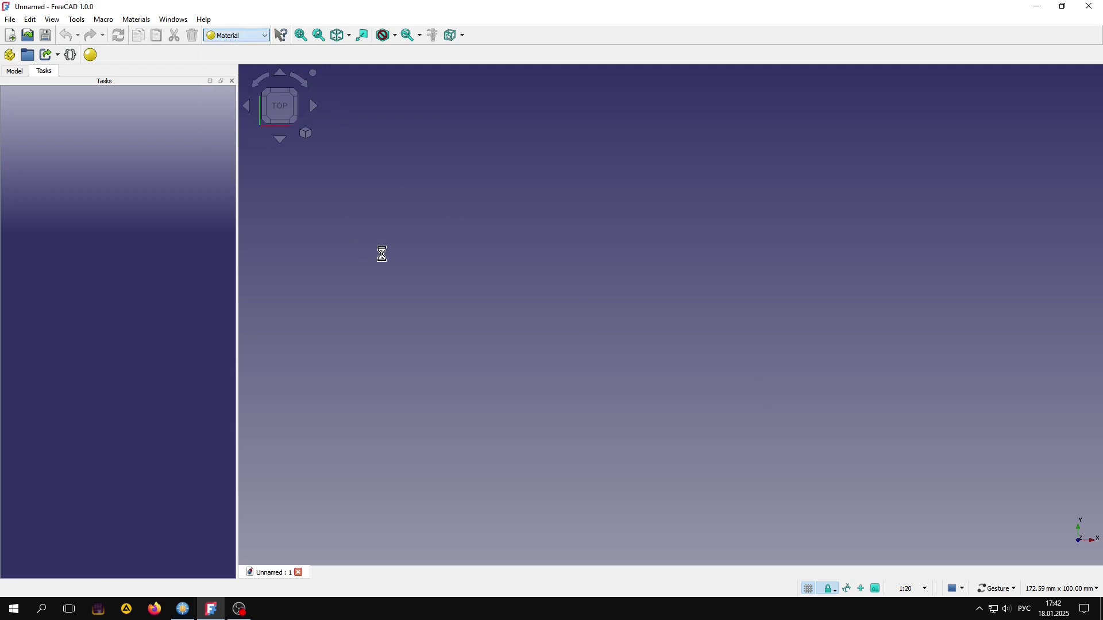
pyautogui.click(13, 73)
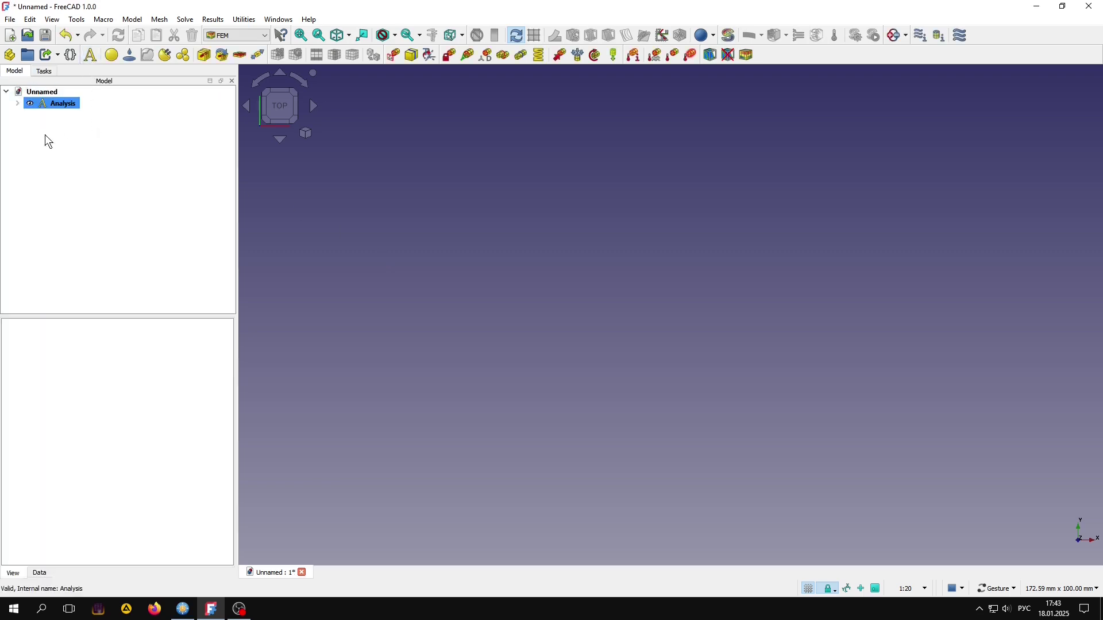
pyautogui.click(18, 103)
# - Add an FEM solid material set to Aluminum-Generic (2700 kg/m^3, 70 GPa, Poisson 0.35)
pyautogui.click(111, 57)
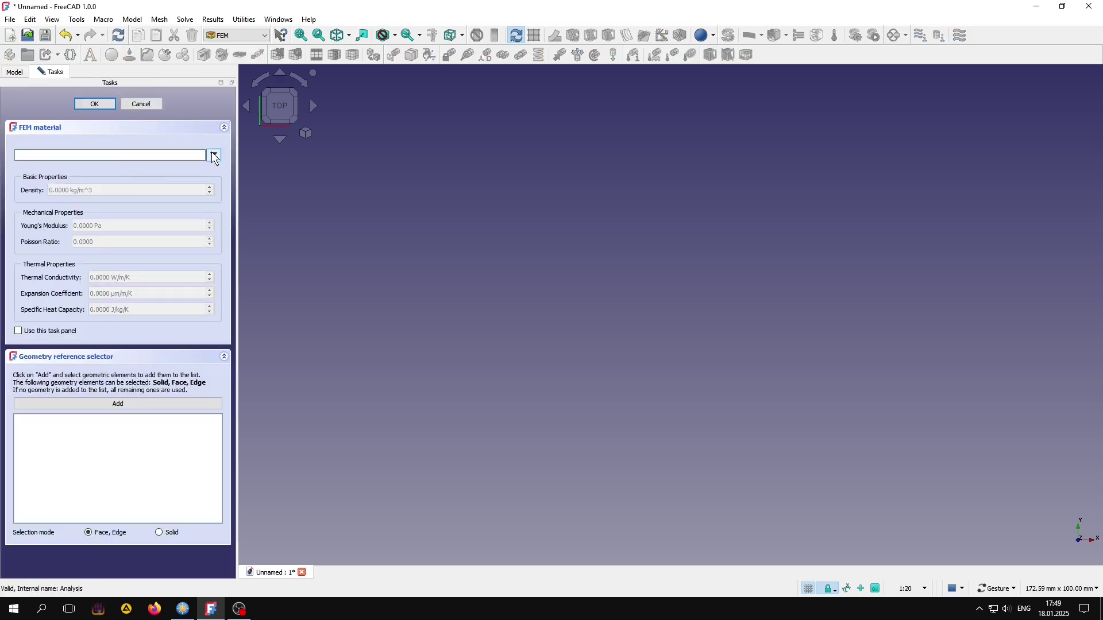
pyautogui.click(213, 155)
pyautogui.moveTo(206, 189)
pyautogui.mouseDown()
pyautogui.moveTo(205, 382)
pyautogui.moveTo(232, 190)
pyautogui.mouseUp()
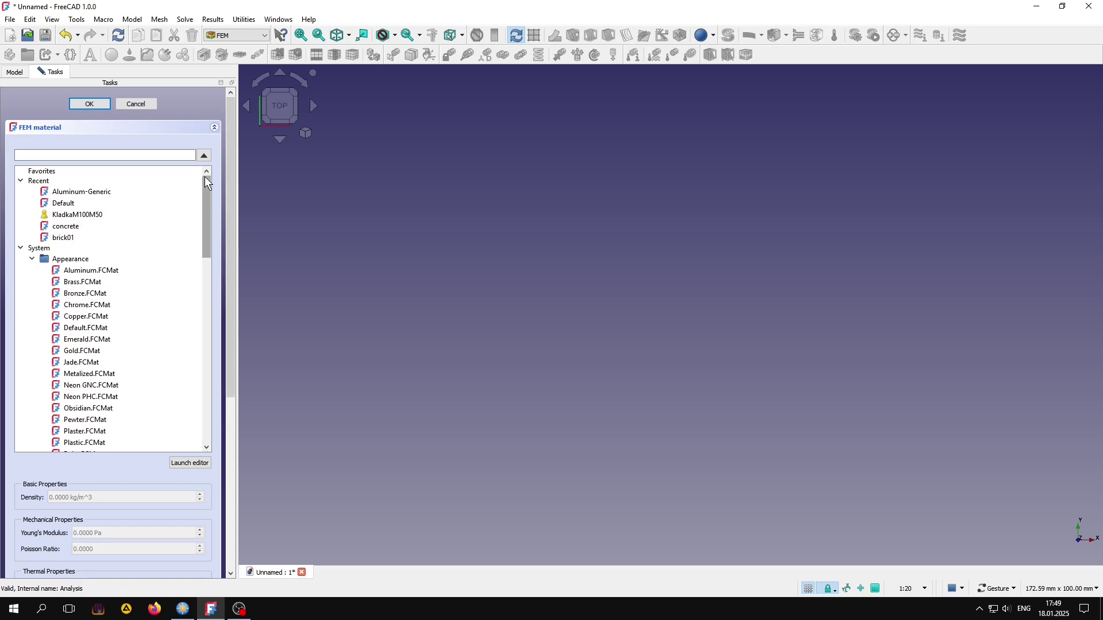
pyautogui.click(66, 272)
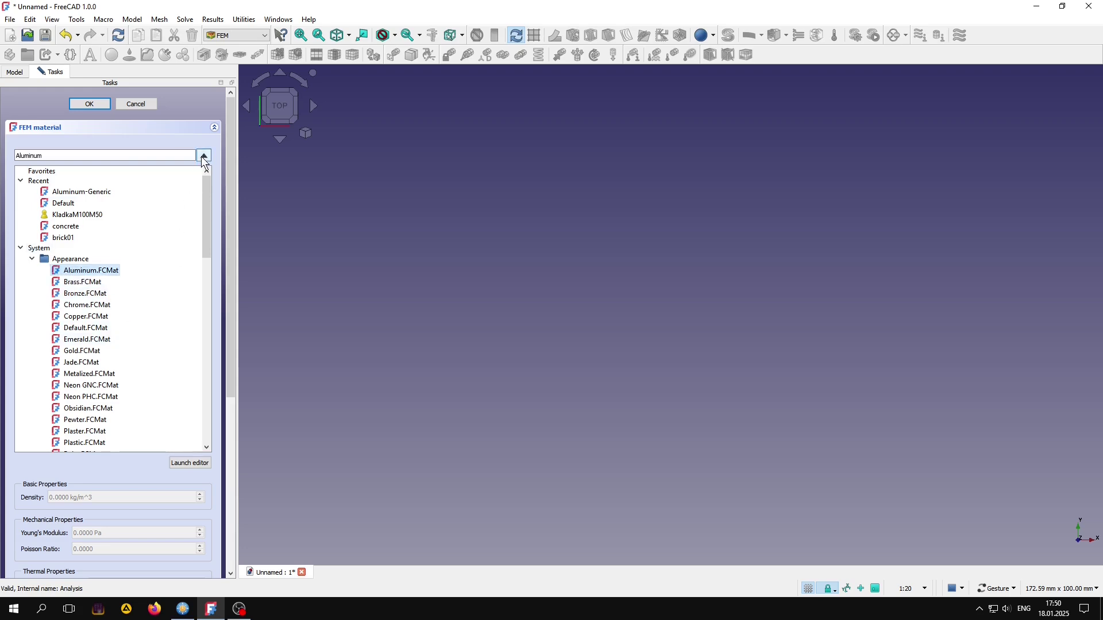
pyautogui.click(203, 155)
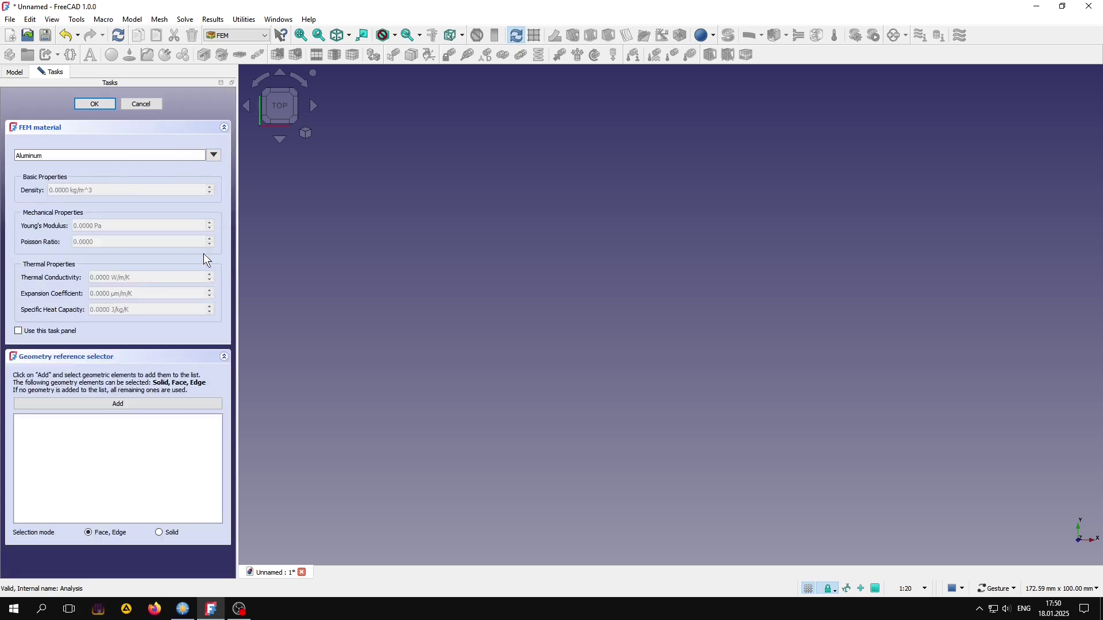
pyautogui.click(213, 156)
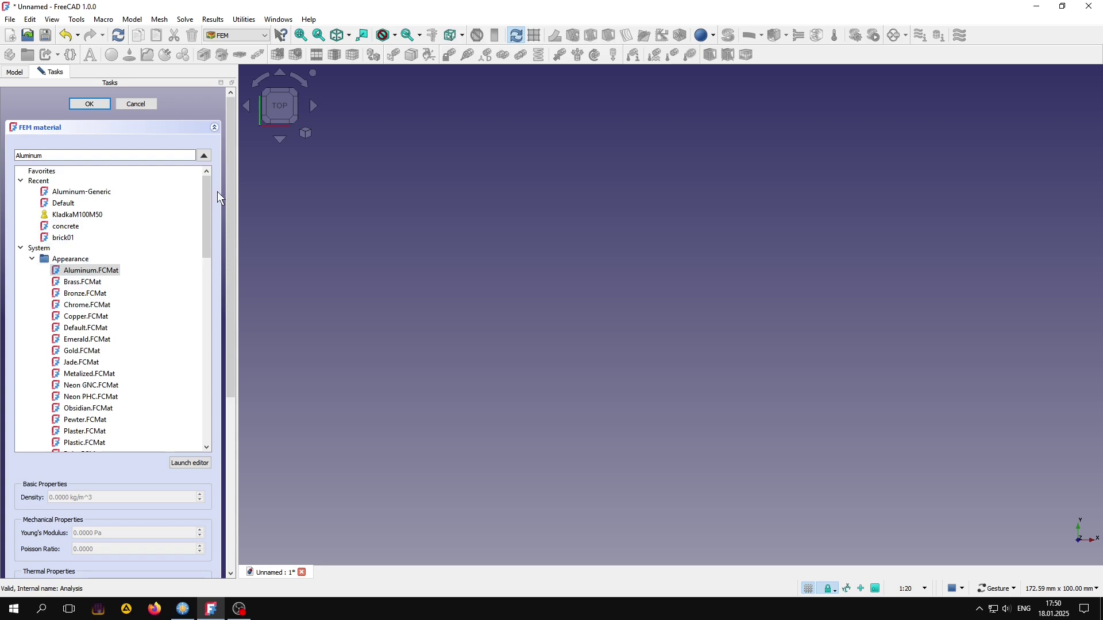
pyautogui.moveTo(209, 183); pyautogui.dragTo(211, 334)
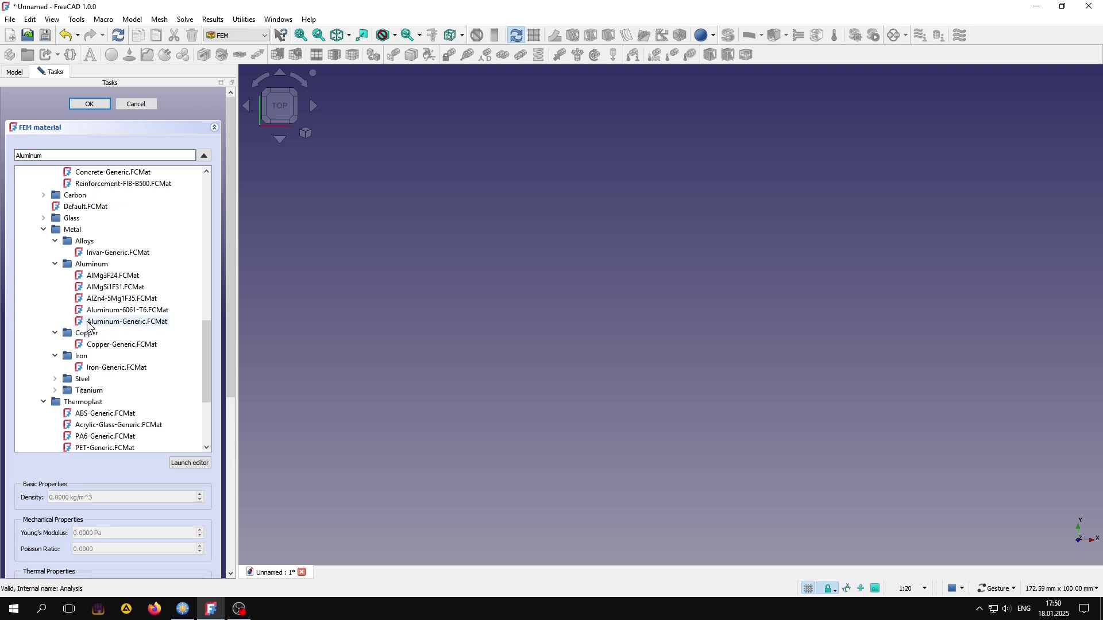
pyautogui.click(129, 323)
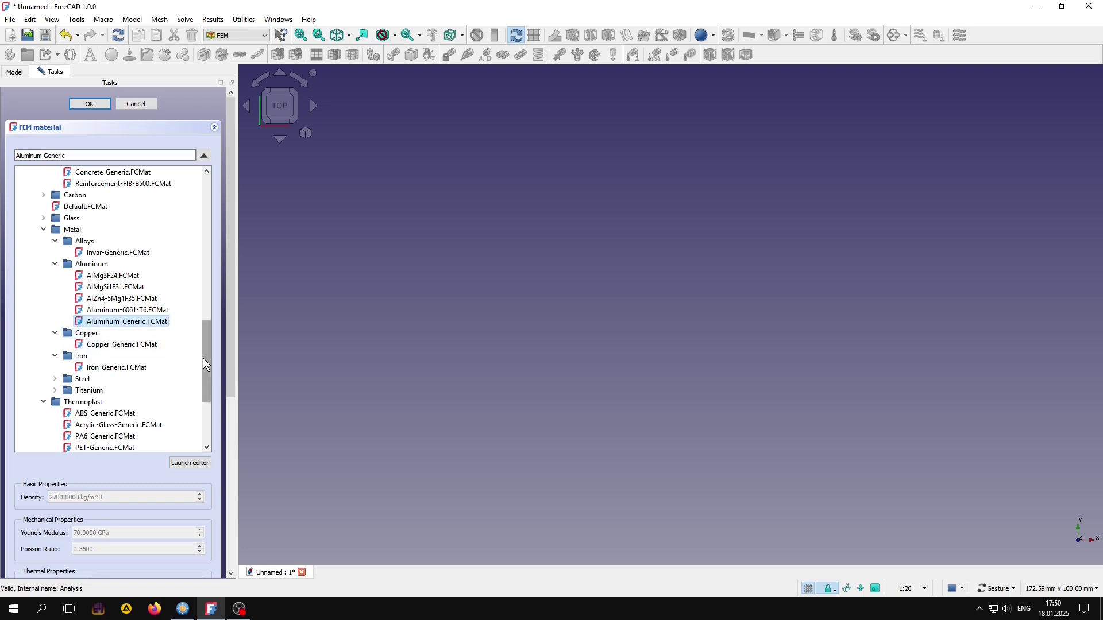
pyautogui.click(209, 158)
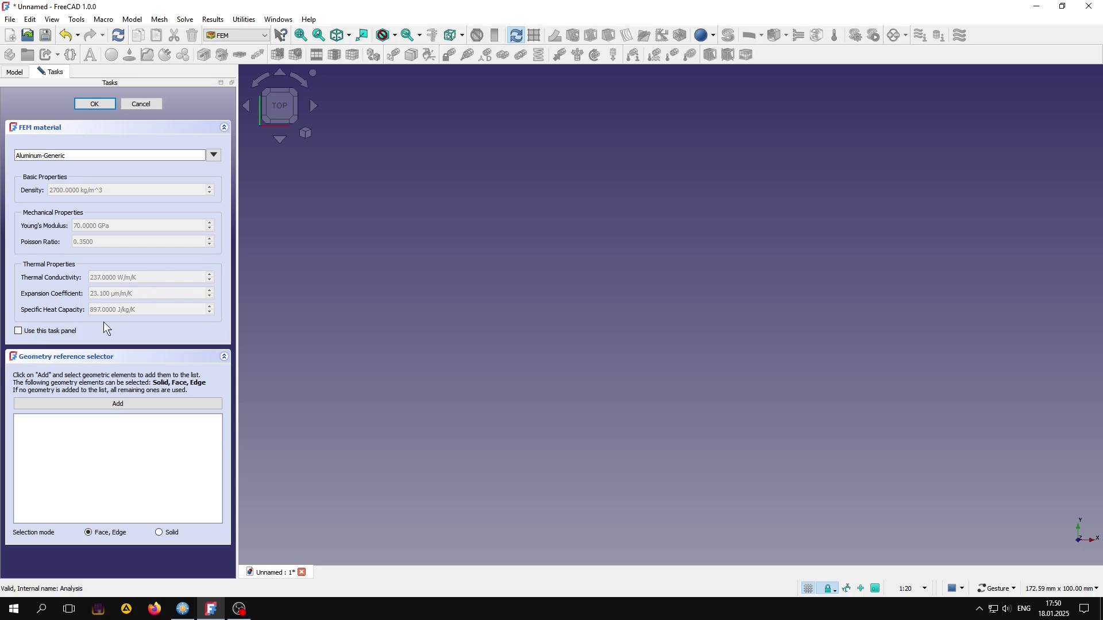
# - Briefly enable task-panel editing of the Aluminum-Generic values, then revert and list the material files
pyautogui.click(18, 332)
pyautogui.moveTo(103, 190); pyautogui.dragTo(49, 190)
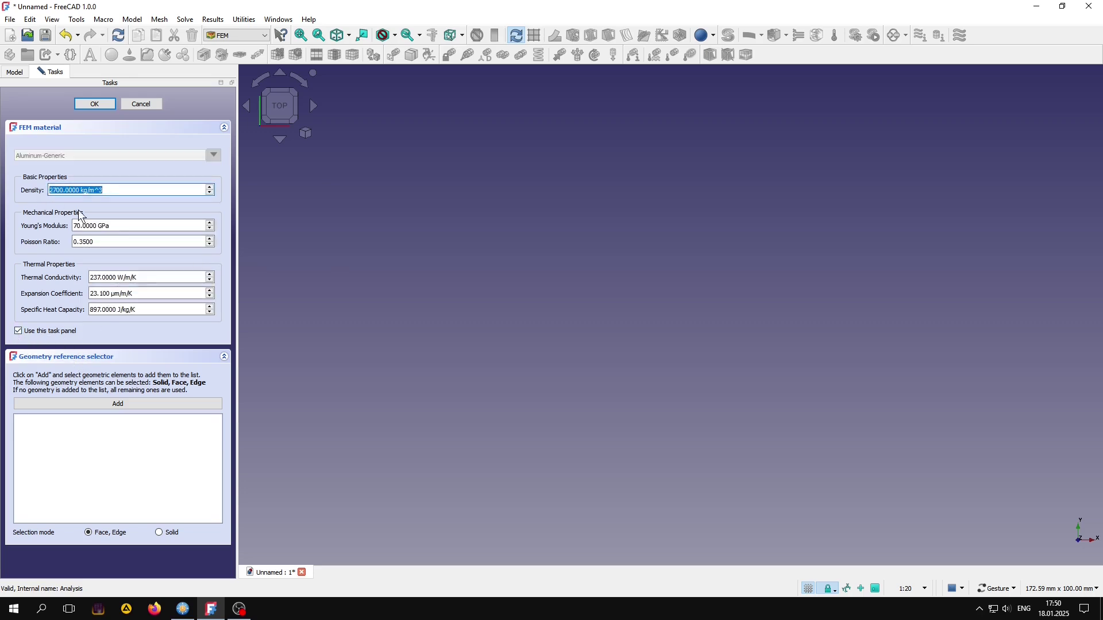
pyautogui.press('Tab')
pyautogui.press('Tab')
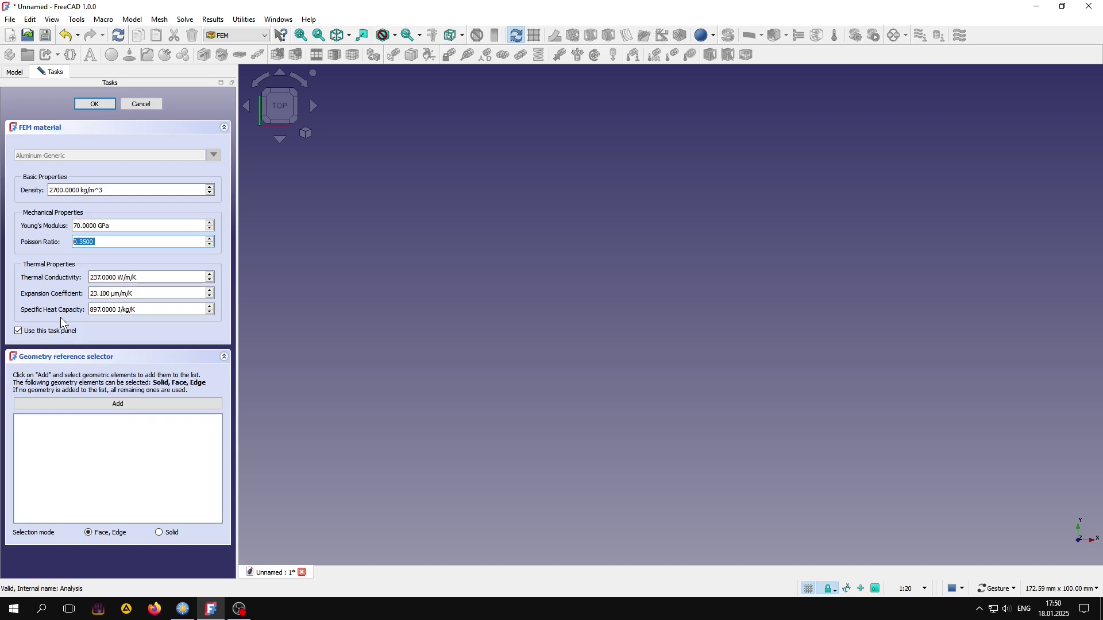
pyautogui.click(36, 333)
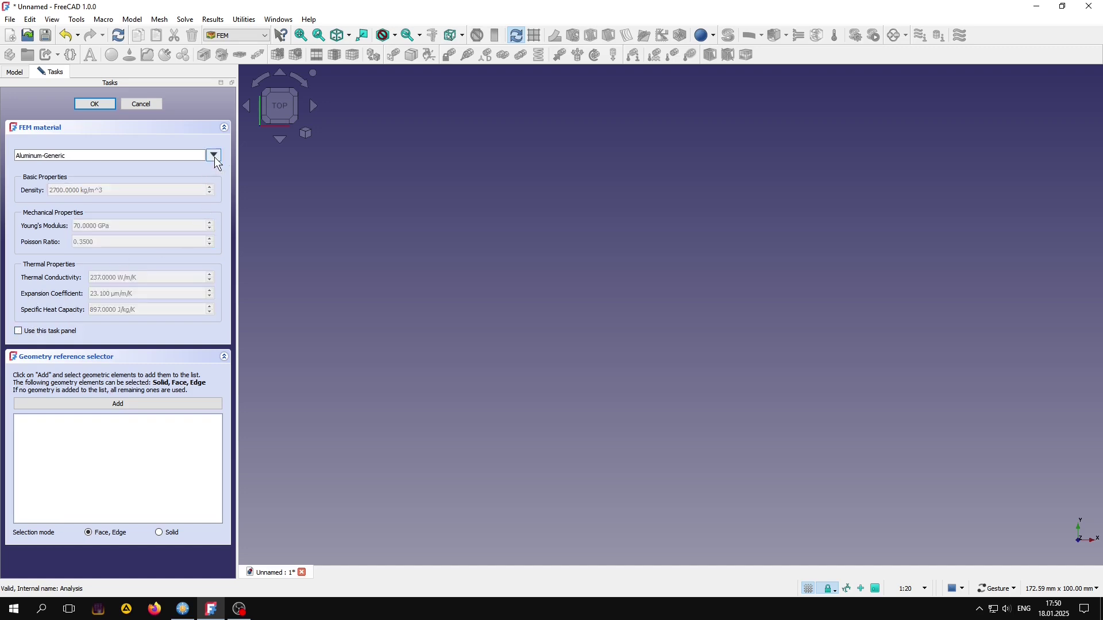
pyautogui.click(215, 155)
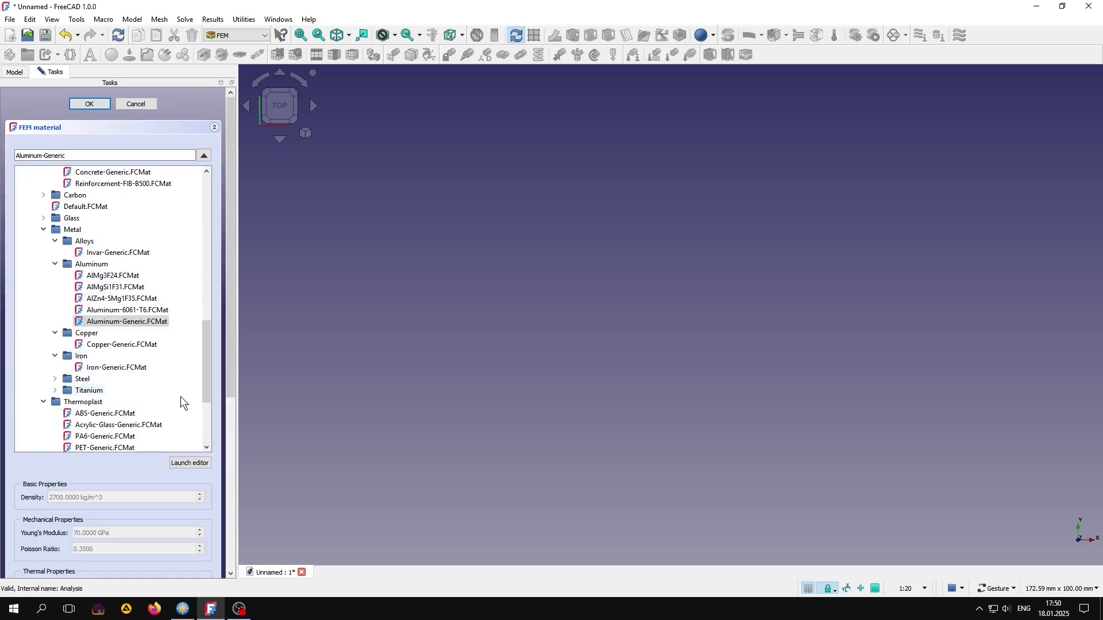
# - Cancel the material editor and the FEM solid material, leaving the Analysis with only its solver
pyautogui.click(198, 463)
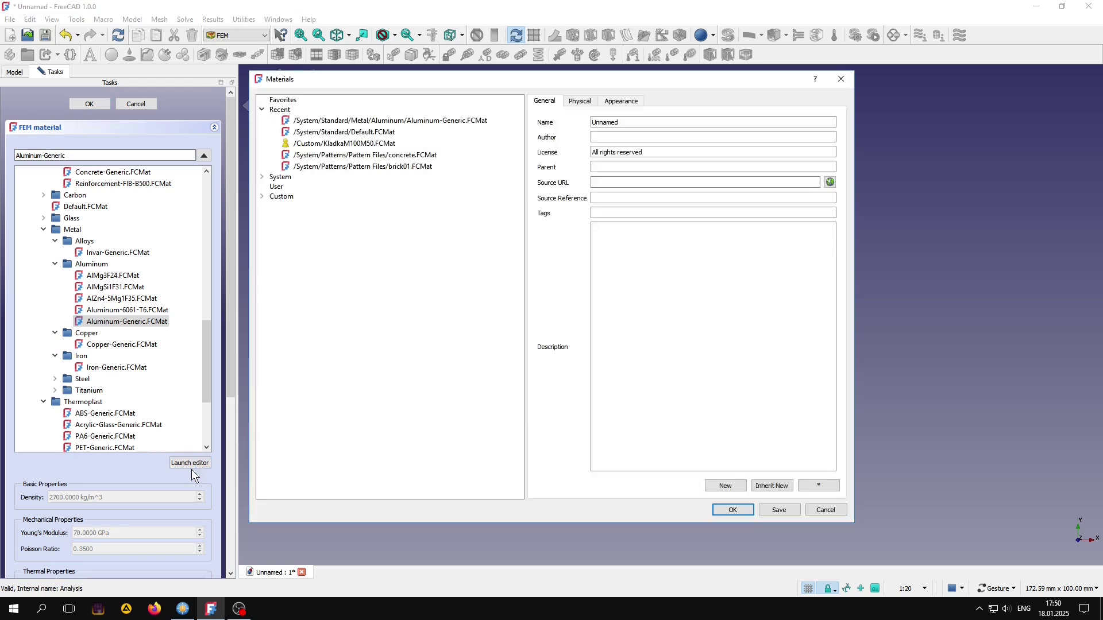
pyautogui.click(827, 512)
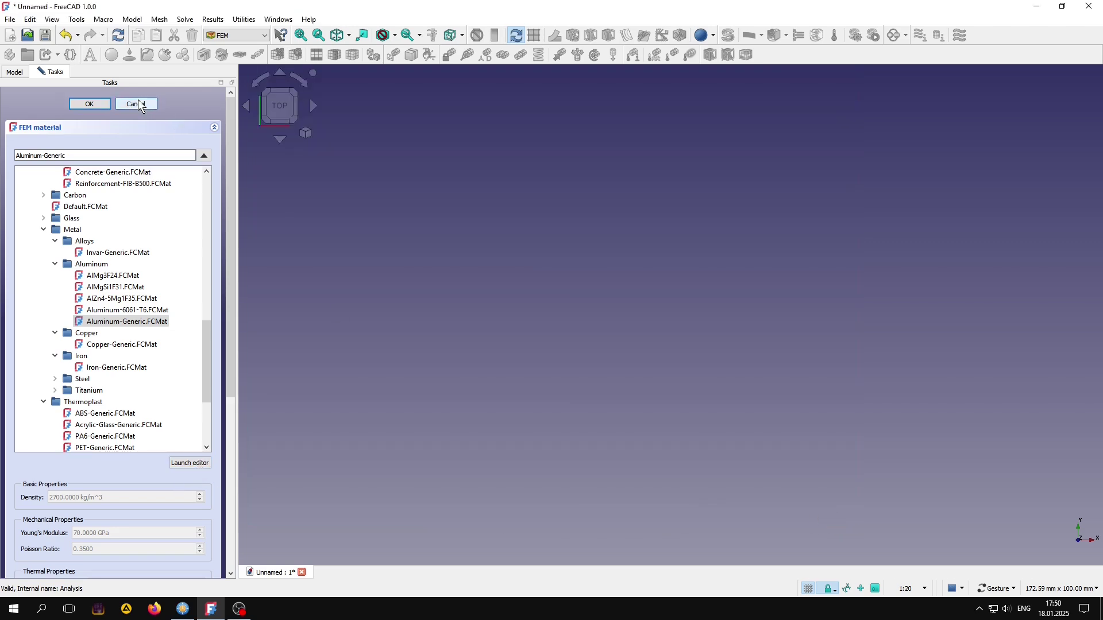
pyautogui.click(142, 105)
pyautogui.click(233, 36)
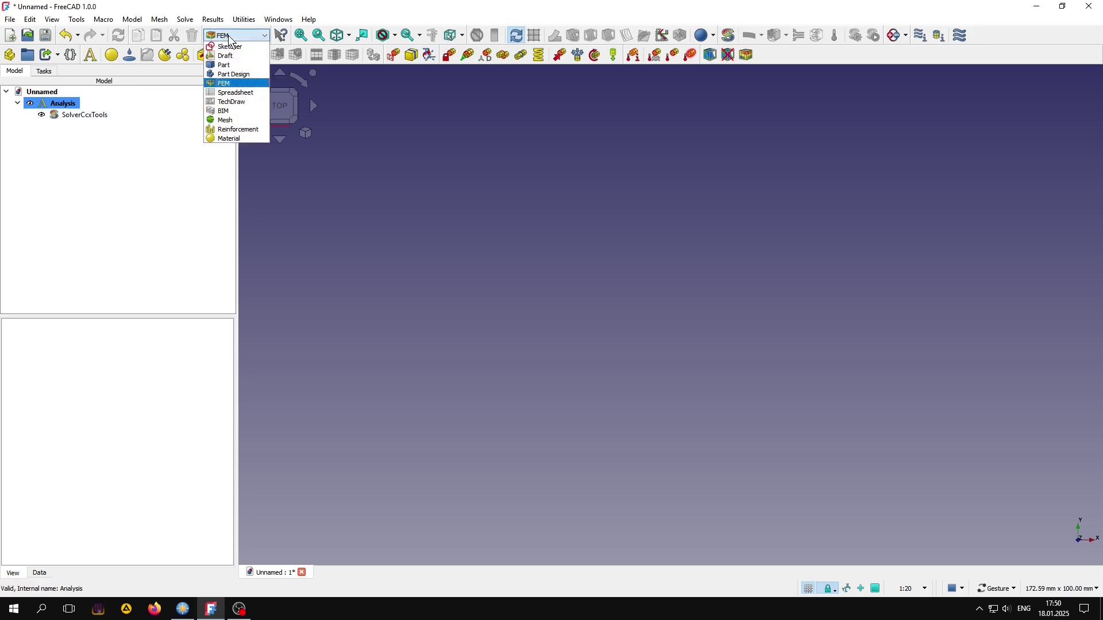
# - In the Material workbench's editor, replace the default material name with KladkaM100
pyautogui.click(226, 138)
pyautogui.click(92, 56)
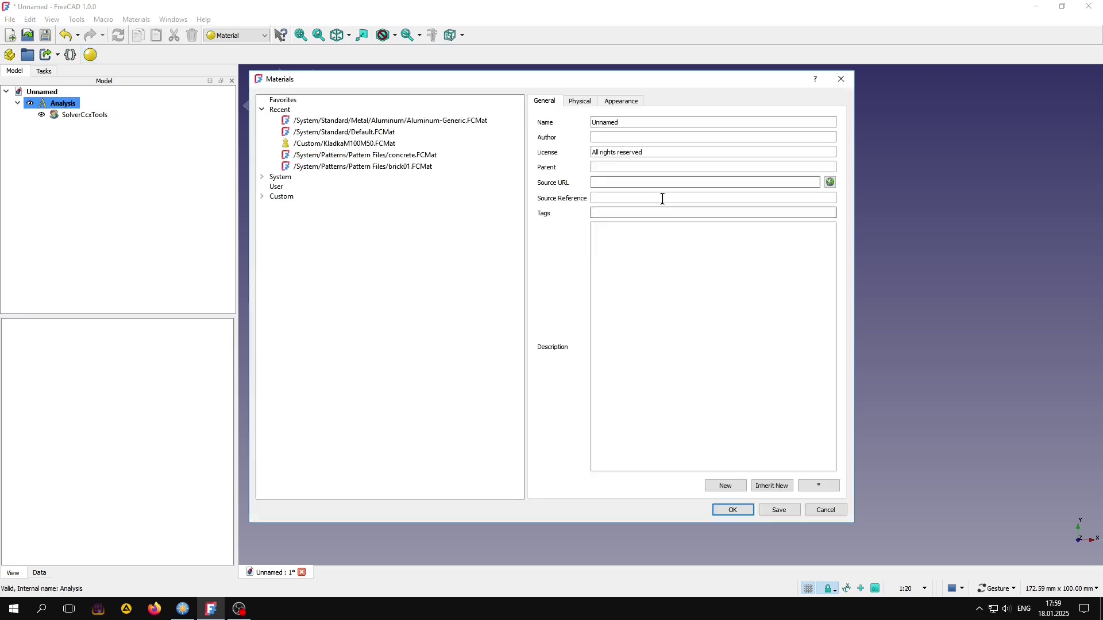
pyautogui.moveTo(658, 122); pyautogui.dragTo(577, 122)
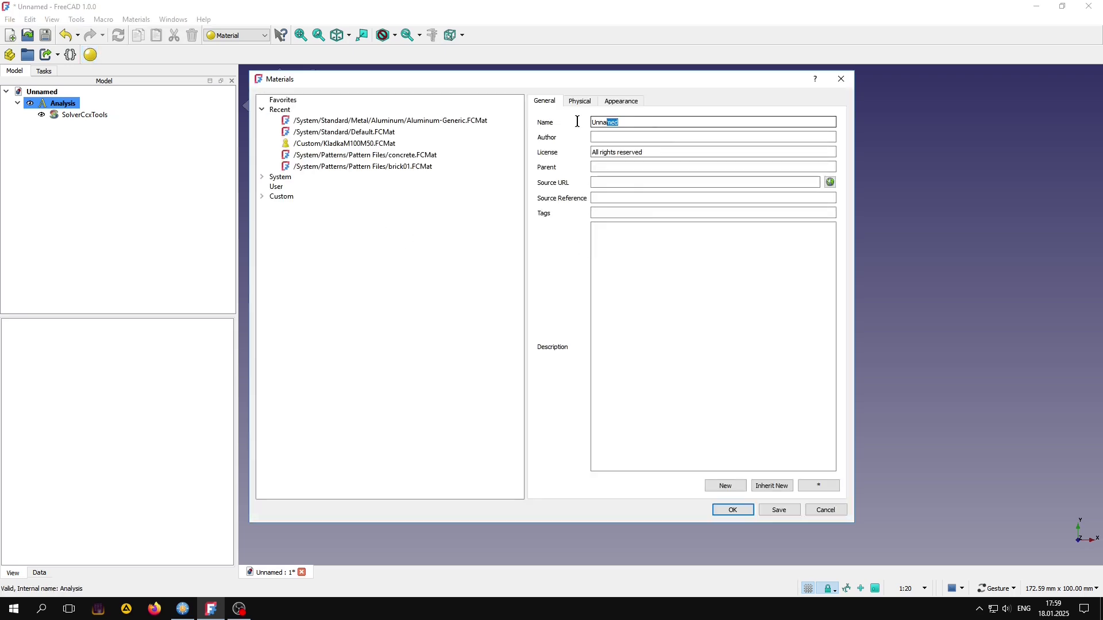
pyautogui.write('Kla')
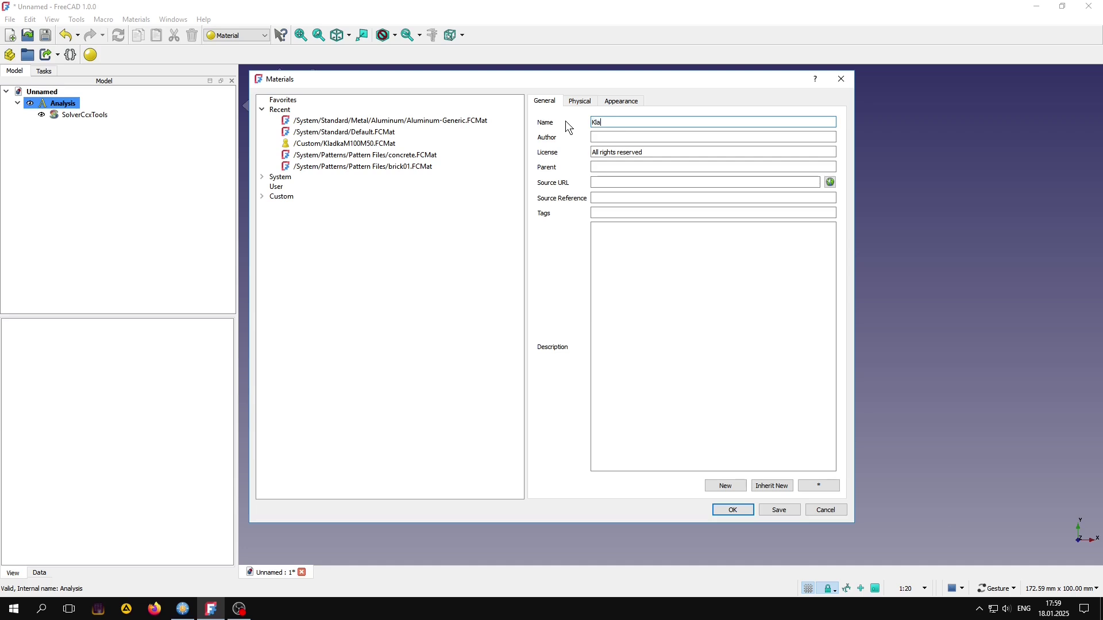
pyautogui.write('dka')
pyautogui.write('M')
pyautogui.write('100')
# - Add the Mechanical > Density model to KladkaM100's physical properties
pyautogui.click(578, 104)
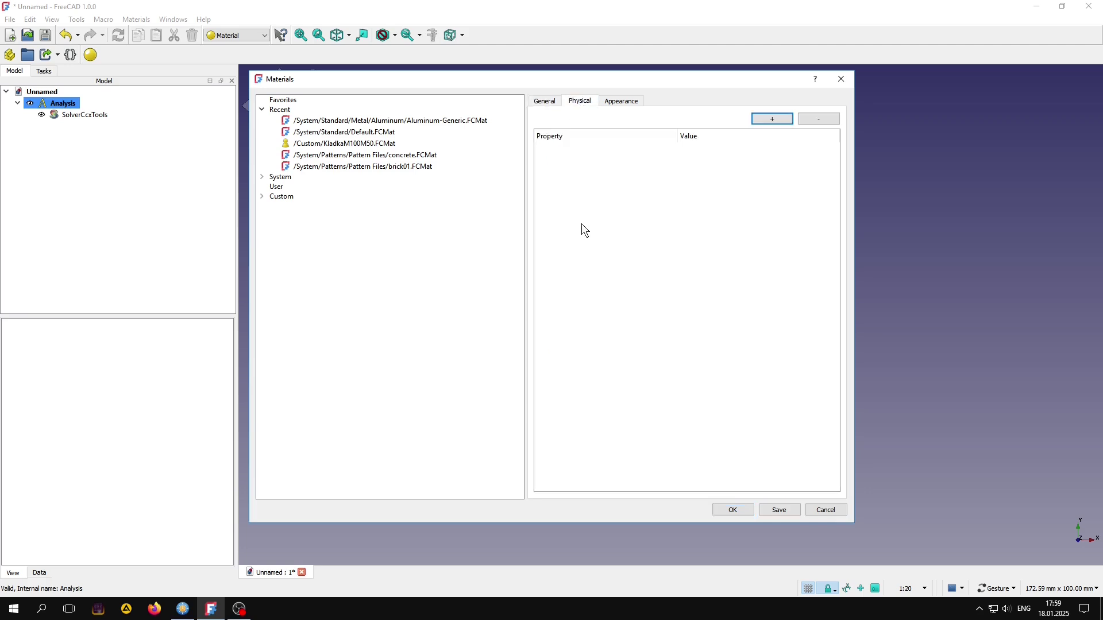
pyautogui.click(775, 119)
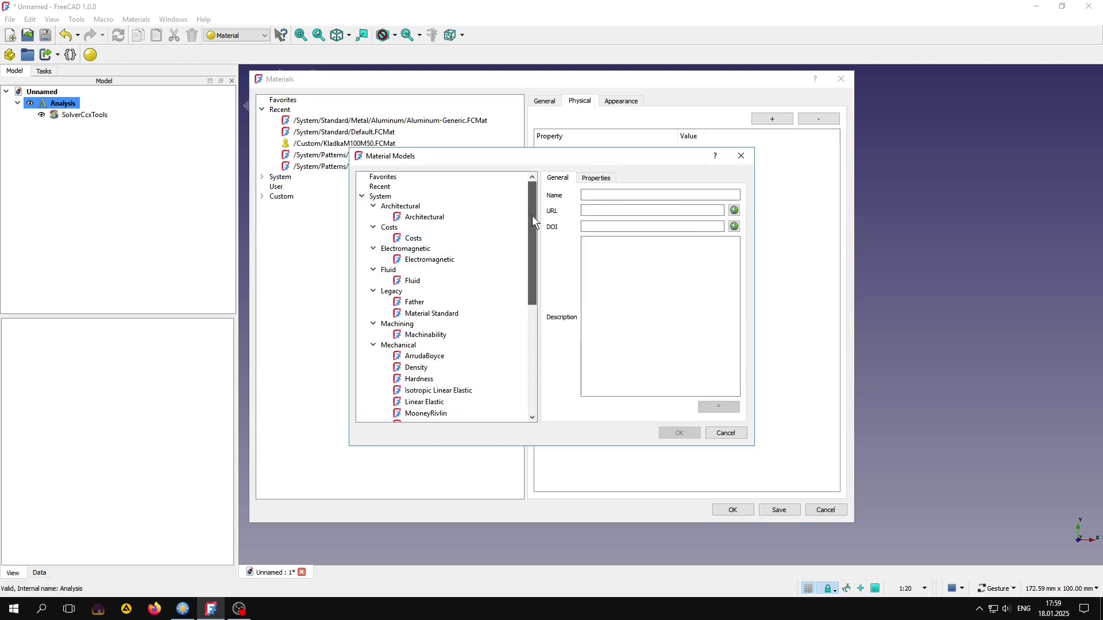
pyautogui.moveTo(532, 216); pyautogui.dragTo(540, 262)
pyautogui.click(417, 286)
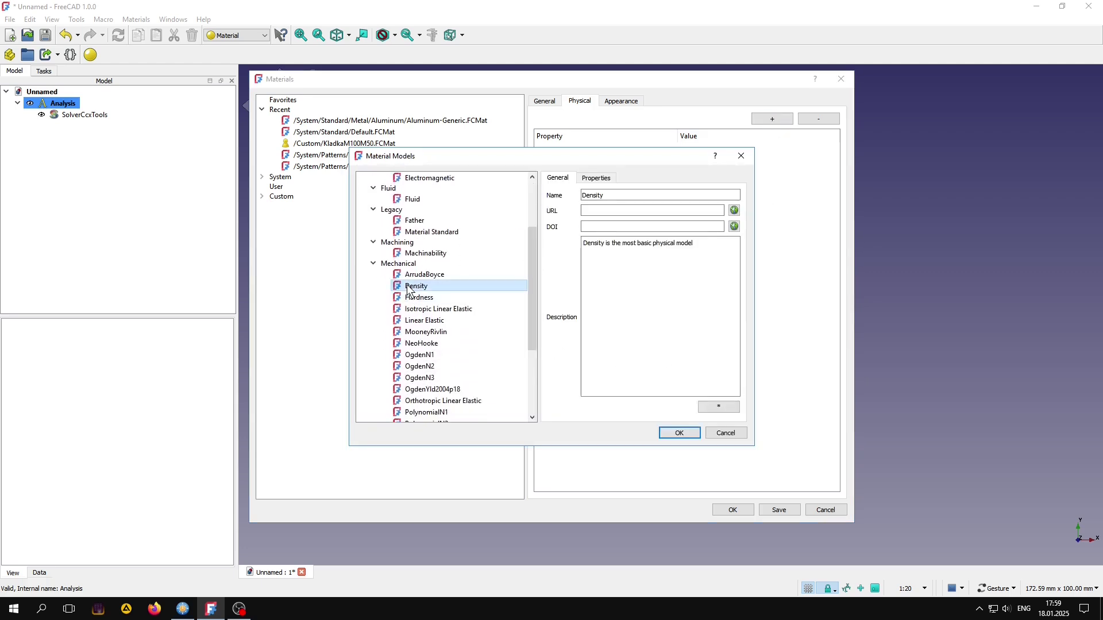
pyautogui.click(611, 179)
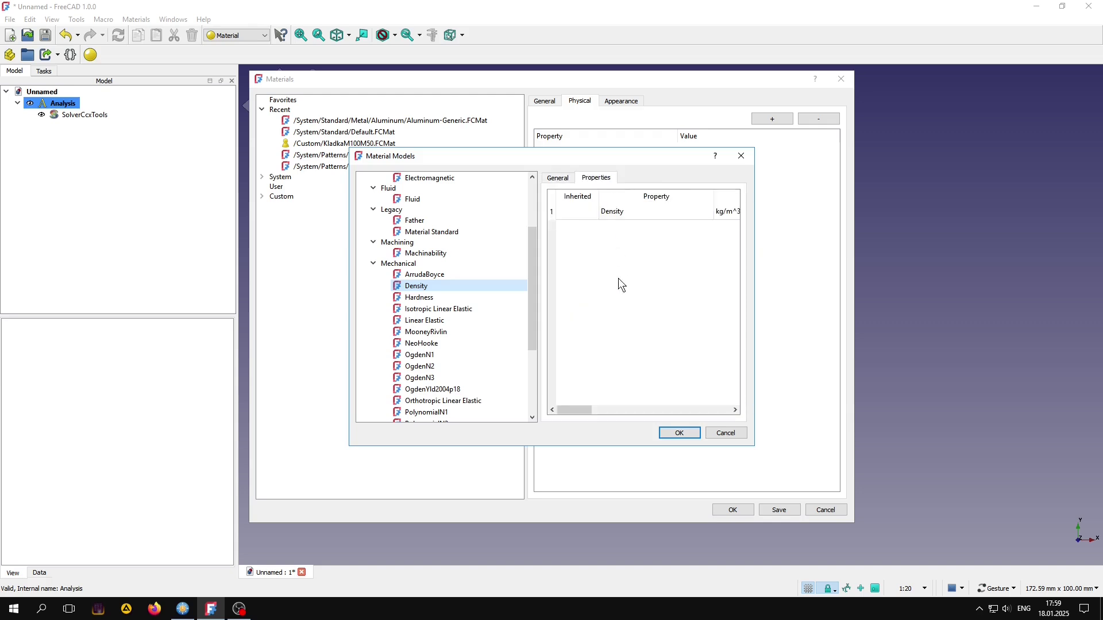
pyautogui.moveTo(572, 409); pyautogui.dragTo(603, 409)
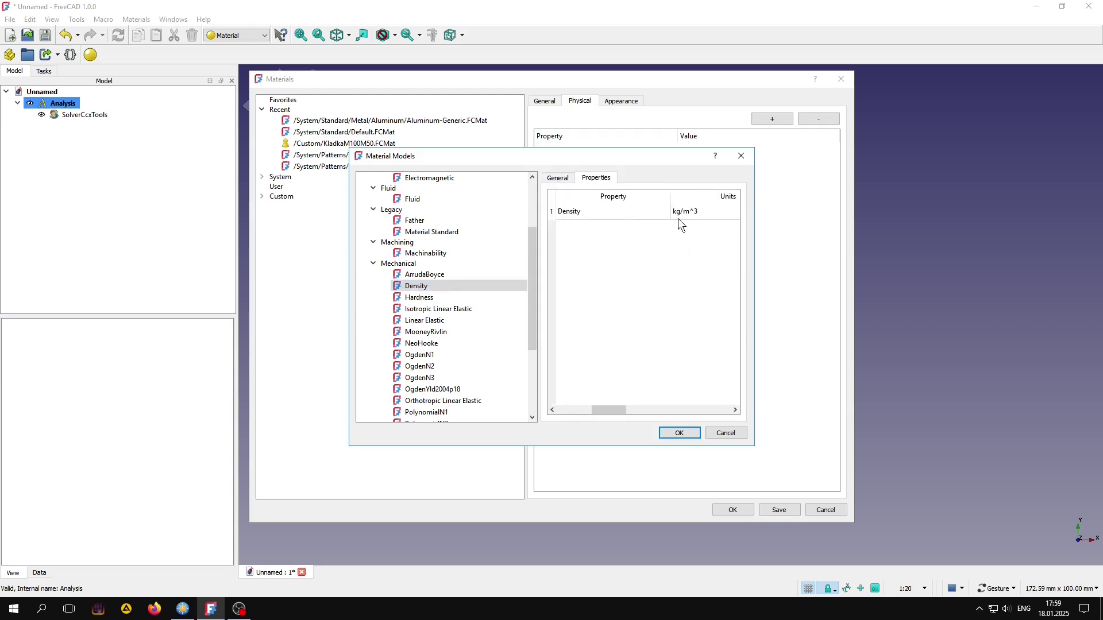
pyautogui.moveTo(615, 412); pyautogui.dragTo(582, 409)
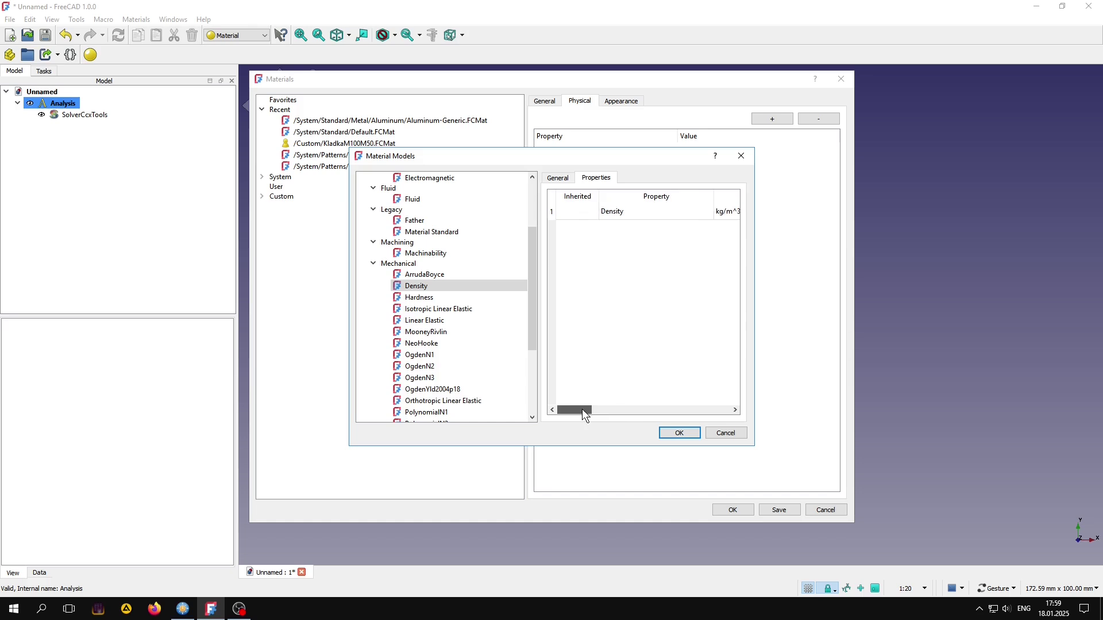
pyautogui.click(684, 435)
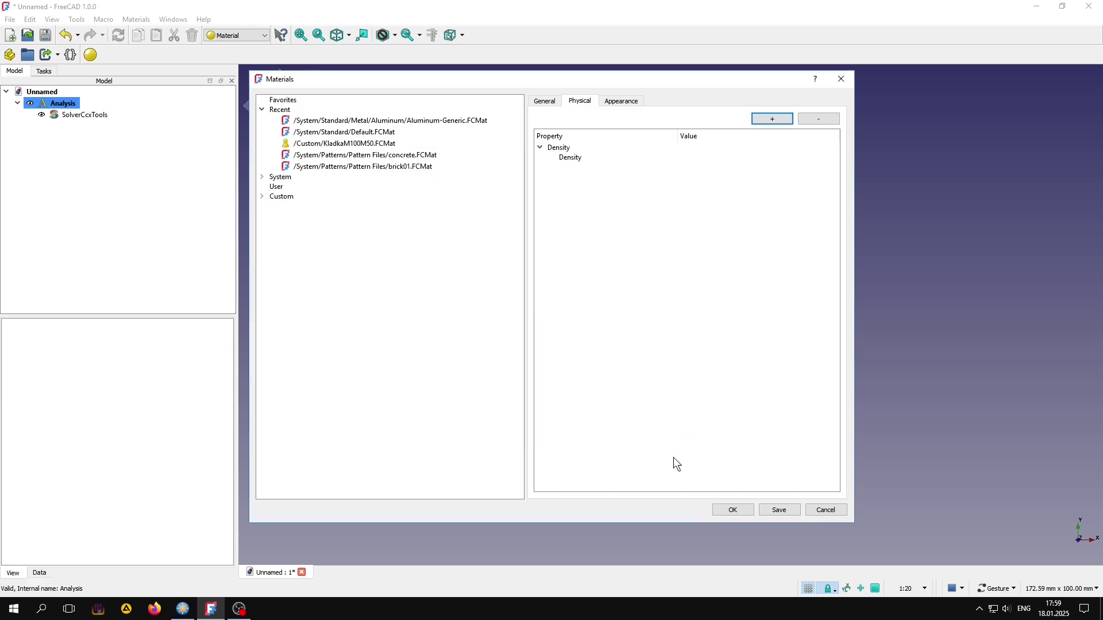
# - Add the Mechanical > Isotropic Linear Elastic model (bulk, shear, Young's modulus, Poisson ratio)
pyautogui.click(785, 119)
pyautogui.moveTo(532, 221); pyautogui.dragTo(545, 288)
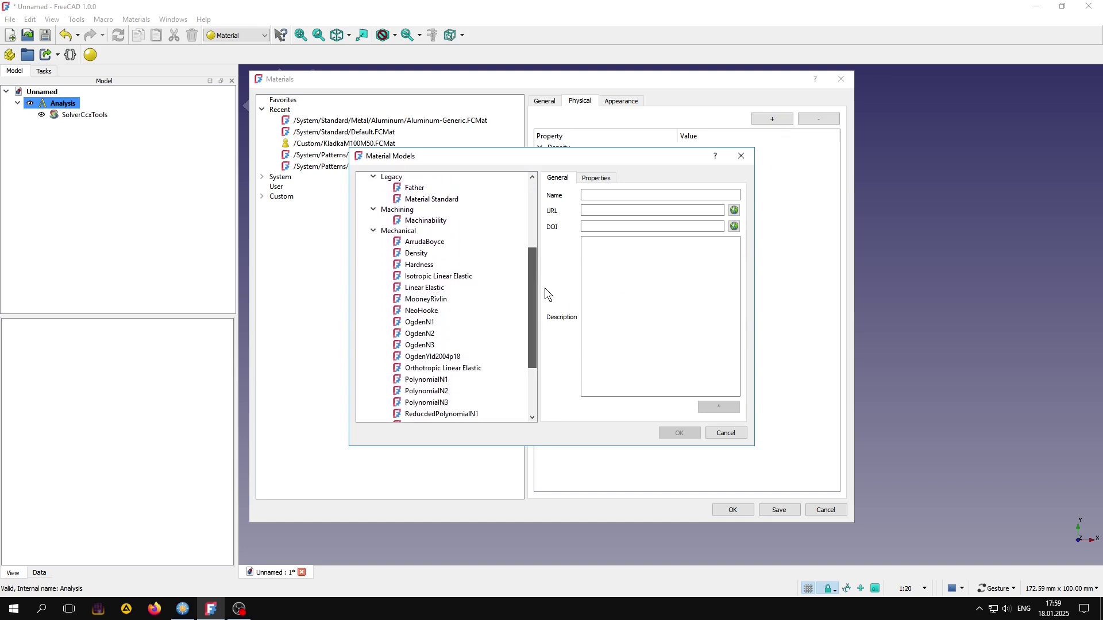
pyautogui.click(431, 277)
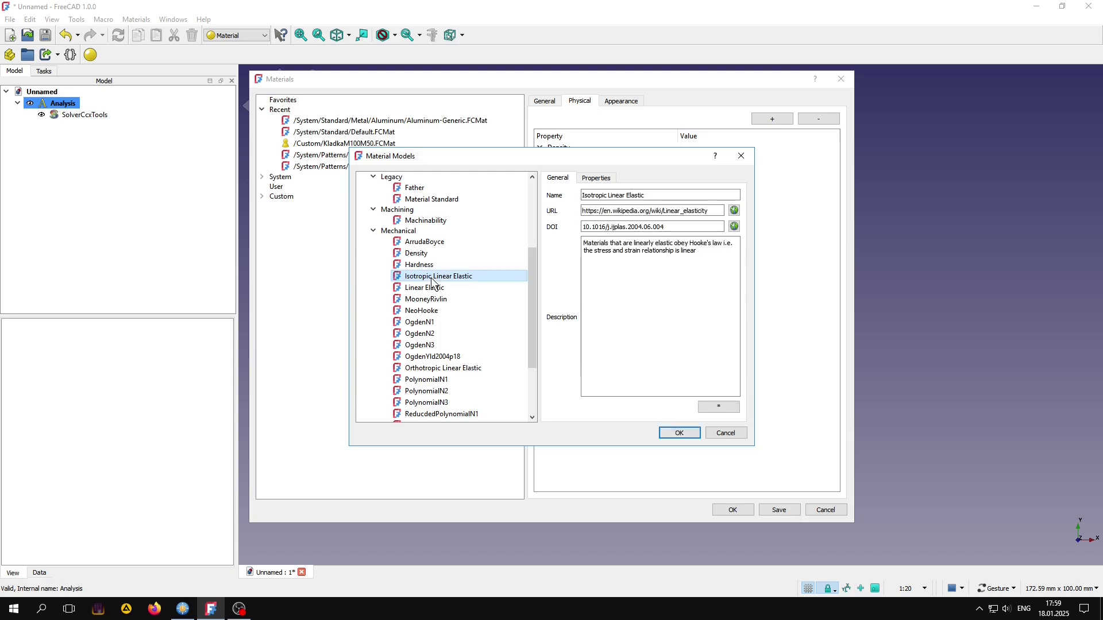
pyautogui.click(597, 178)
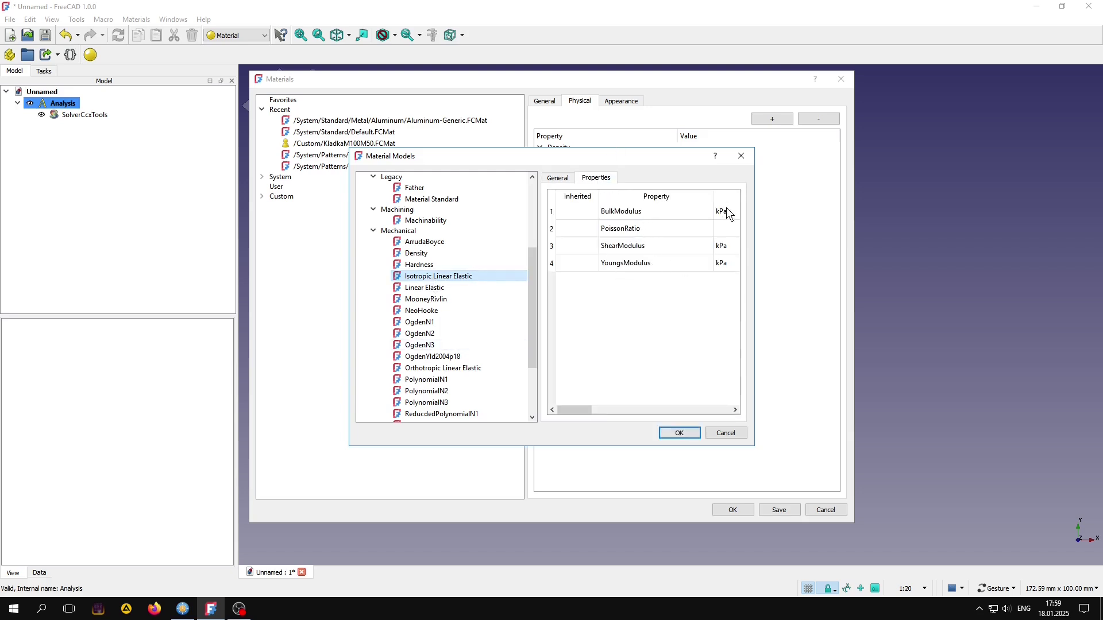
pyautogui.click(680, 435)
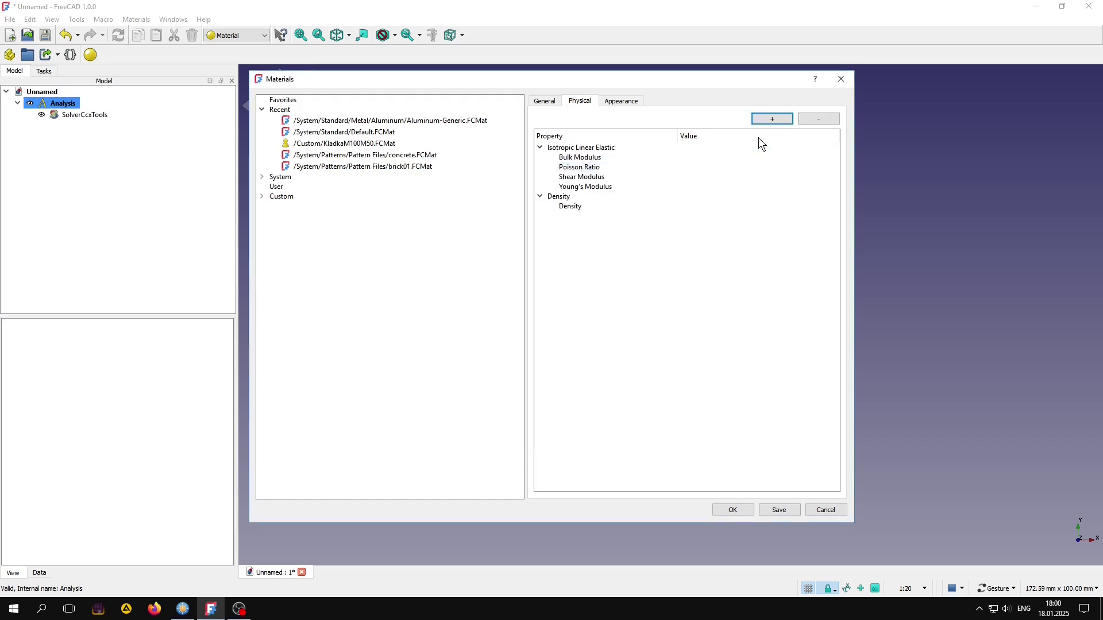
# - Add the Thermal > Thermal model with specific heat, conductivity and expansion properties
pyautogui.click(767, 120)
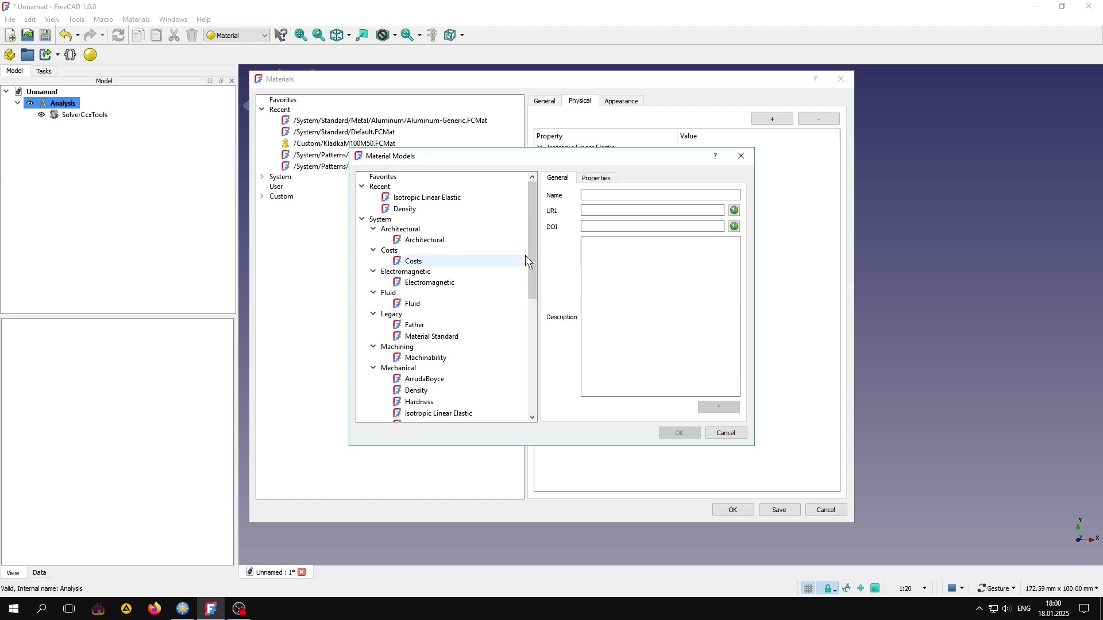
pyautogui.moveTo(533, 239); pyautogui.dragTo(538, 363)
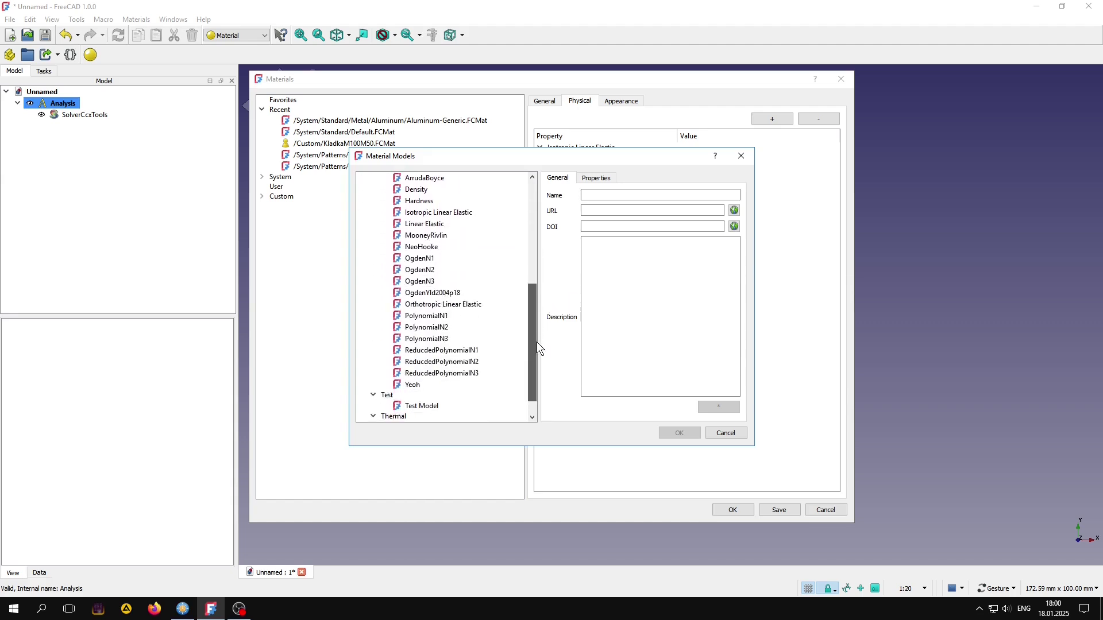
pyautogui.click(420, 405)
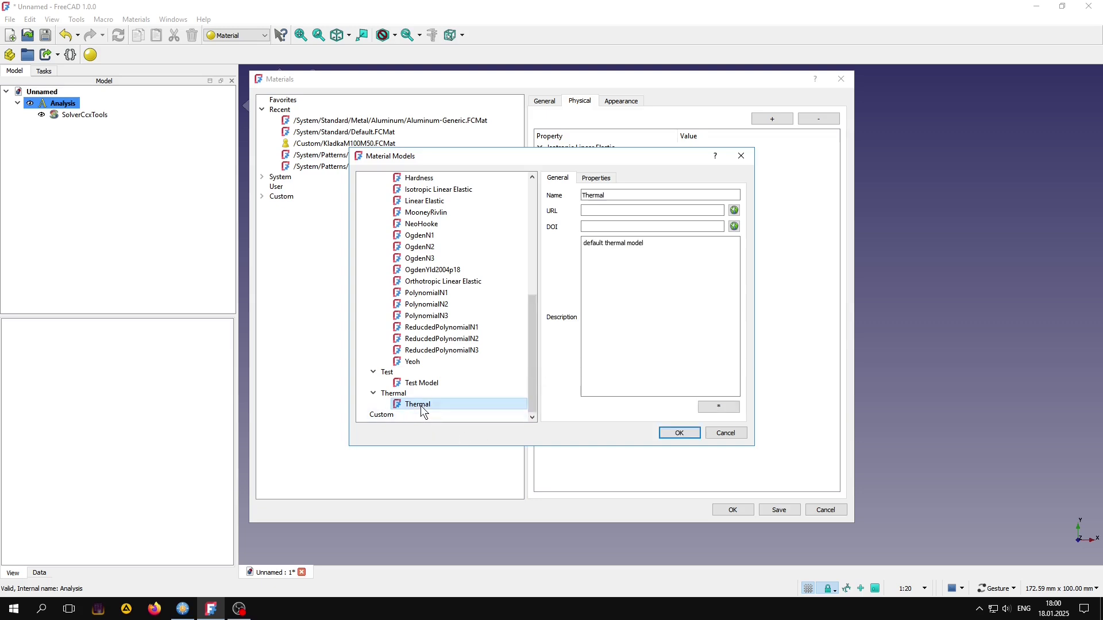
pyautogui.click(602, 180)
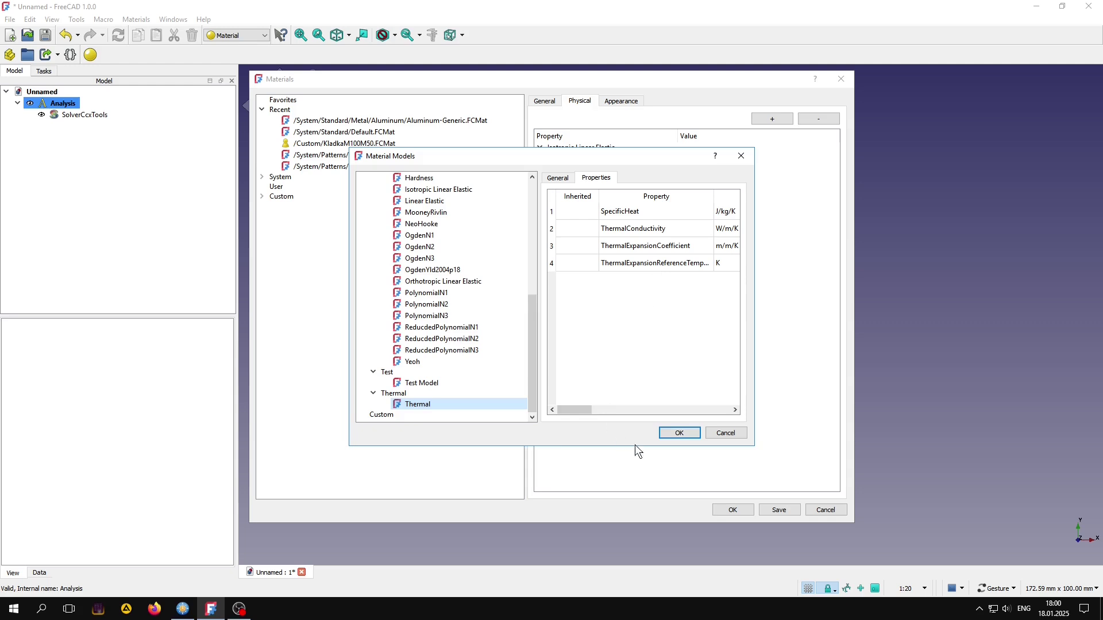
pyautogui.click(675, 435)
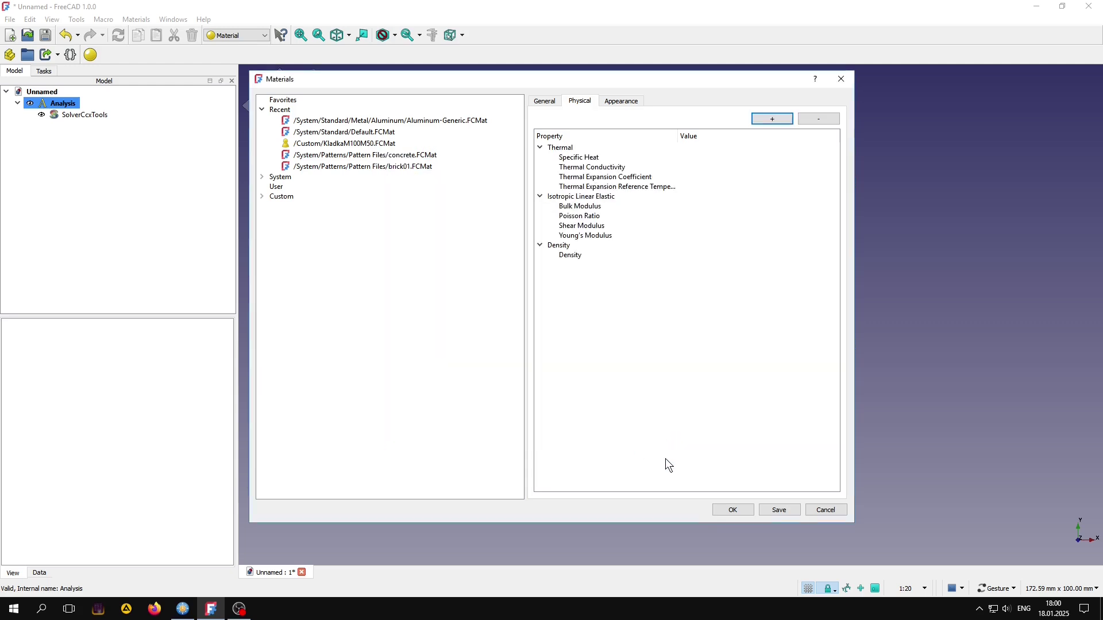
pyautogui.click(641, 255)
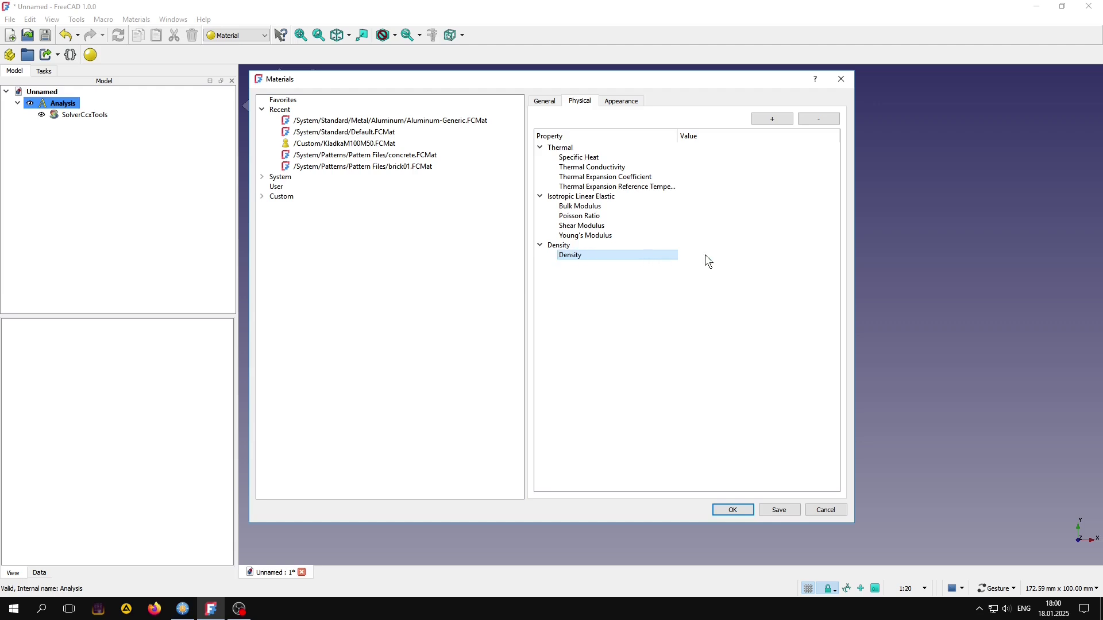
# - Enter 1800 kg/m^3 as the material's Density value and commit it
pyautogui.doubleClick(728, 254)
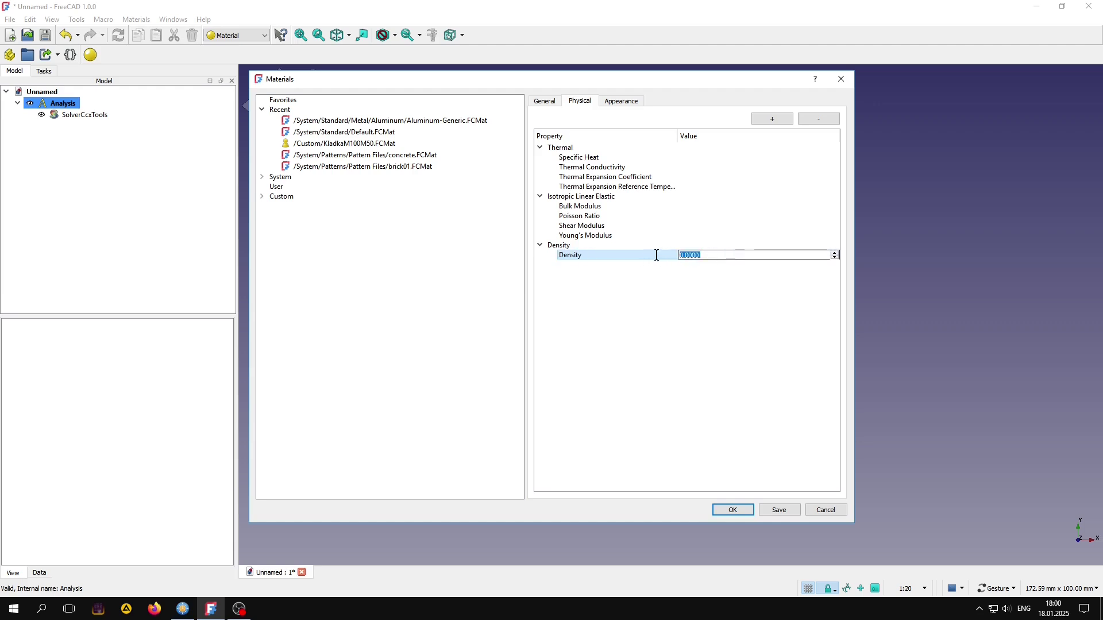
pyautogui.moveTo(656, 258)
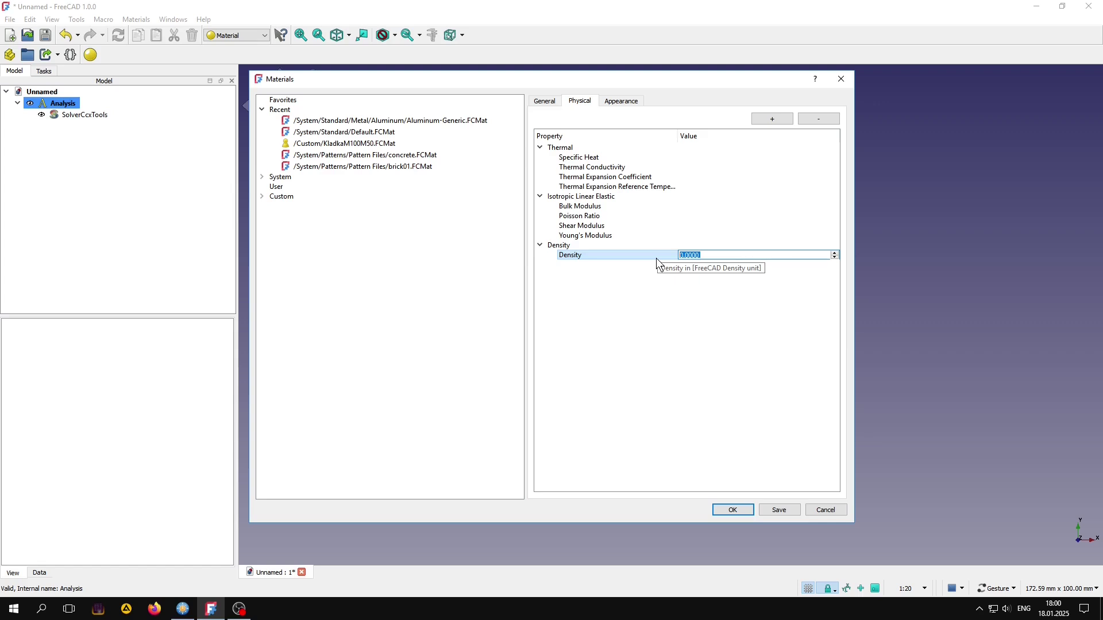
pyautogui.write('1800k')
pyautogui.write('g/')
pyautogui.write('m^3')
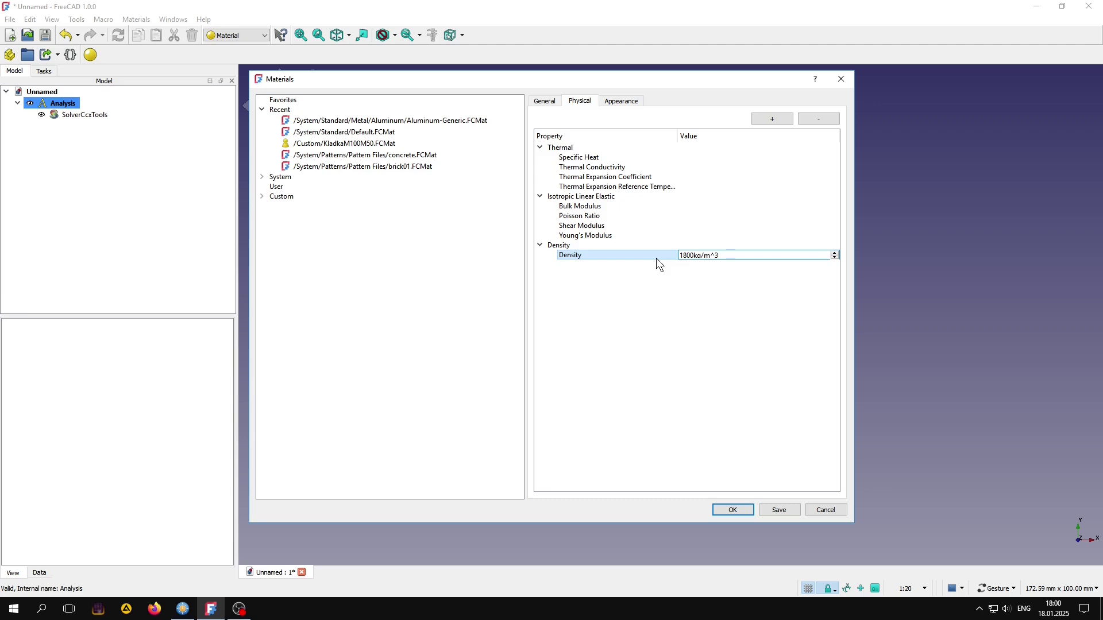
pyautogui.click(689, 158)
# - Set specific heat to 880 J/kg/K and thermal conductivity to 0.48 W/m/K
pyautogui.click(688, 159)
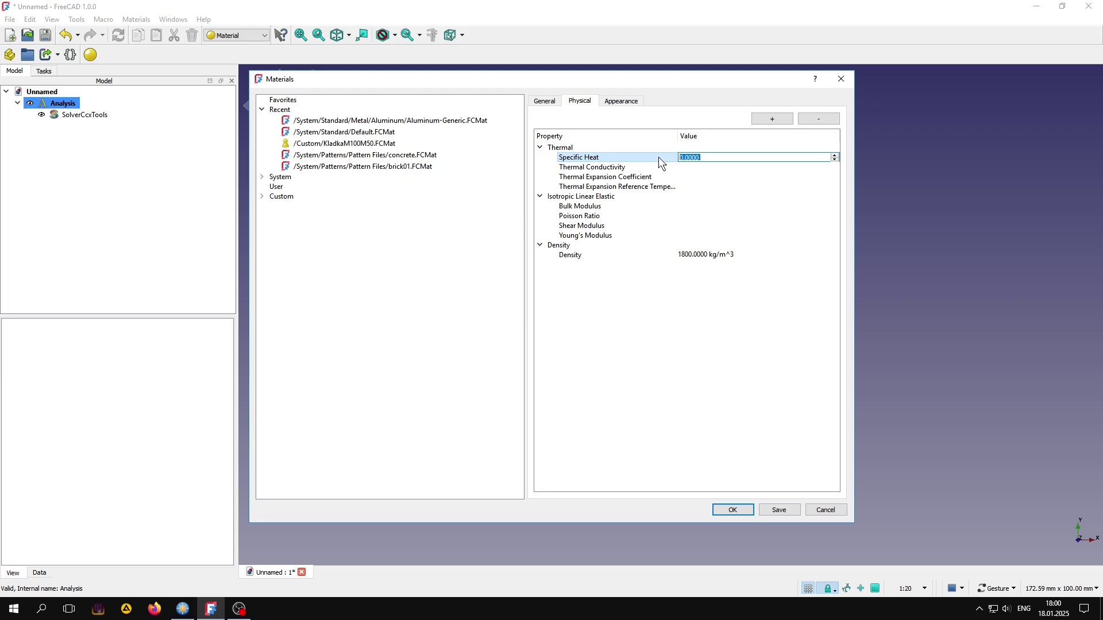
pyautogui.write('88')
pyautogui.click(684, 172)
pyautogui.click(685, 171)
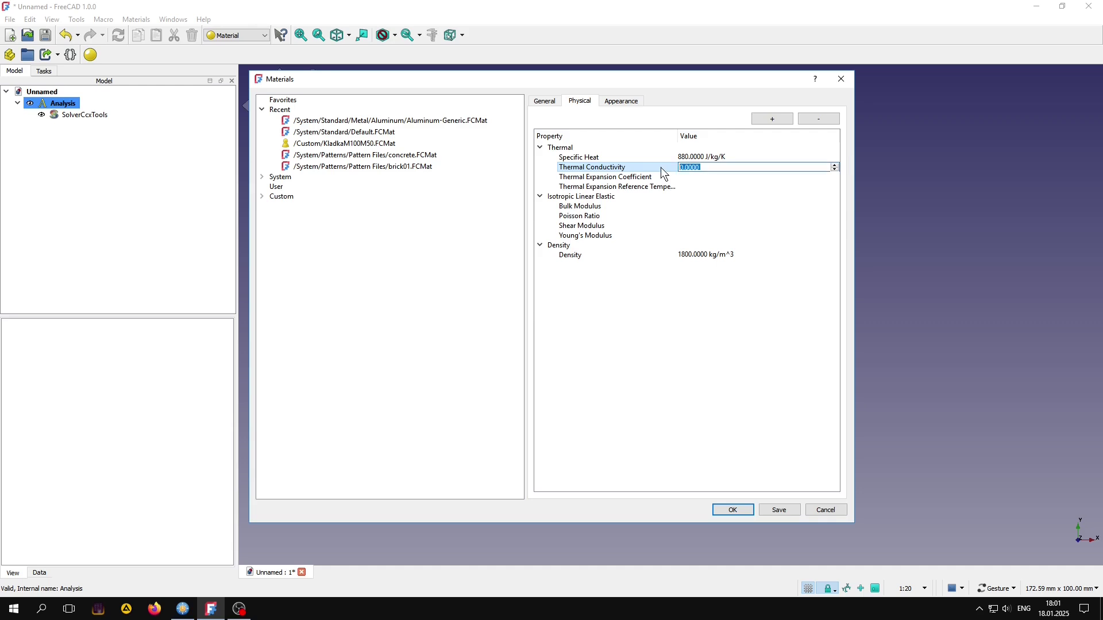
pyautogui.write('0')
pyautogui.write('W')
pyautogui.write('m/')
pyautogui.write('K')
pyautogui.click(686, 177)
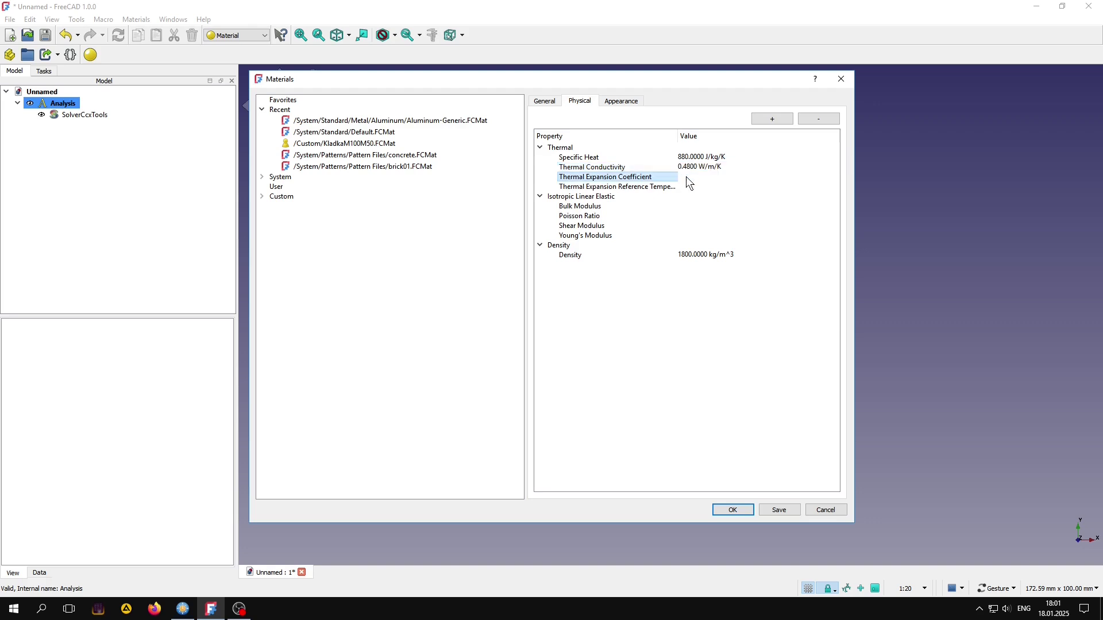
# - Set thermal expansion coefficient to 0.000005 m/K and reference temperature to 293
pyautogui.click(686, 177)
pyautogui.write('m/')
pyautogui.write('K')
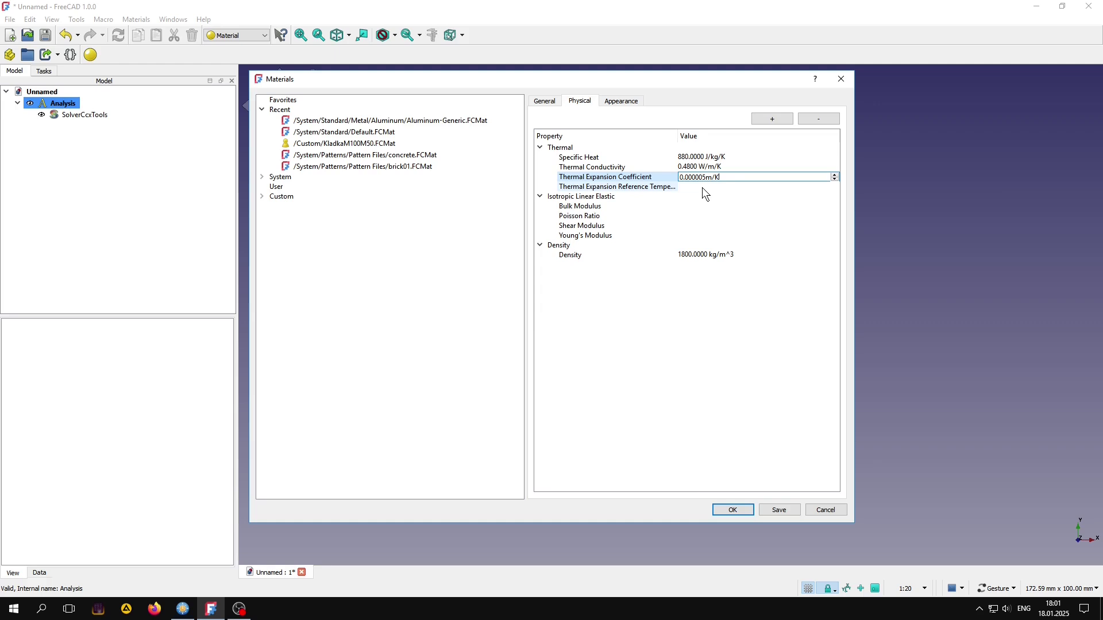
pyautogui.click(702, 186)
pyautogui.click(703, 188)
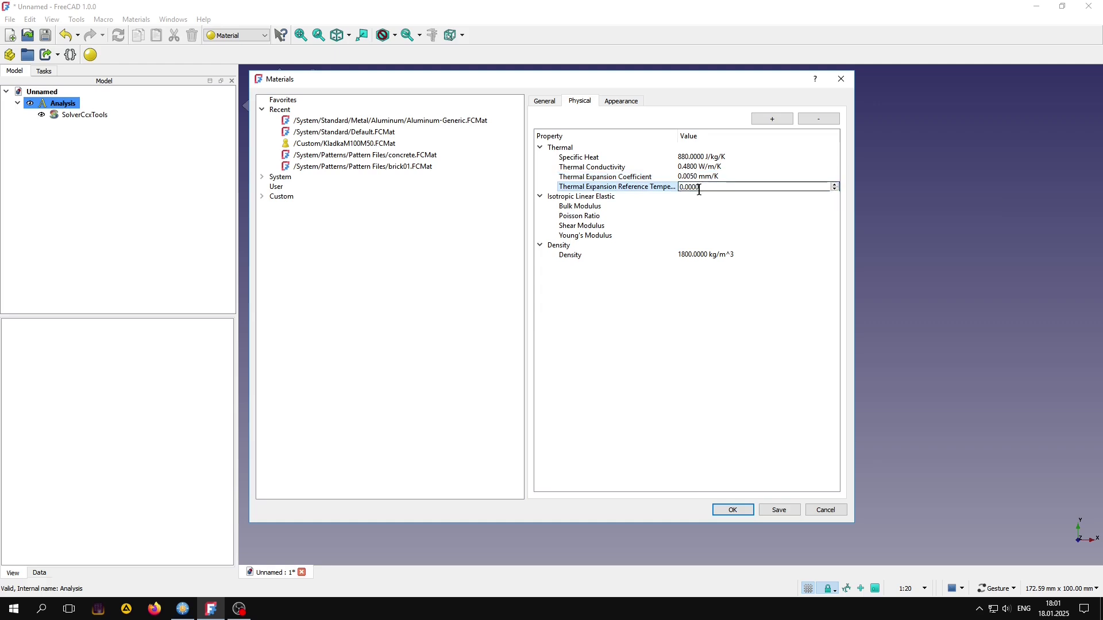
pyautogui.moveTo(698, 187); pyautogui.dragTo(661, 187)
pyautogui.write('293')
pyautogui.press('Return')
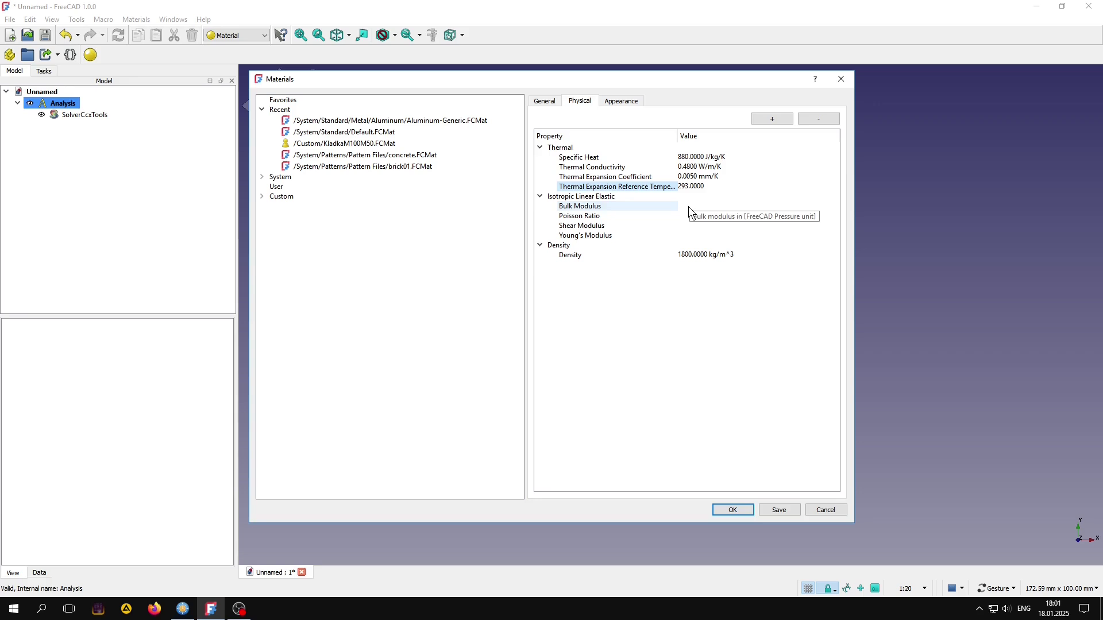
# - Enter Poisson ratio 0.2, shear modulus 1000 MPa and Young's modulus 2500 MPa
pyautogui.doubleClick(689, 215)
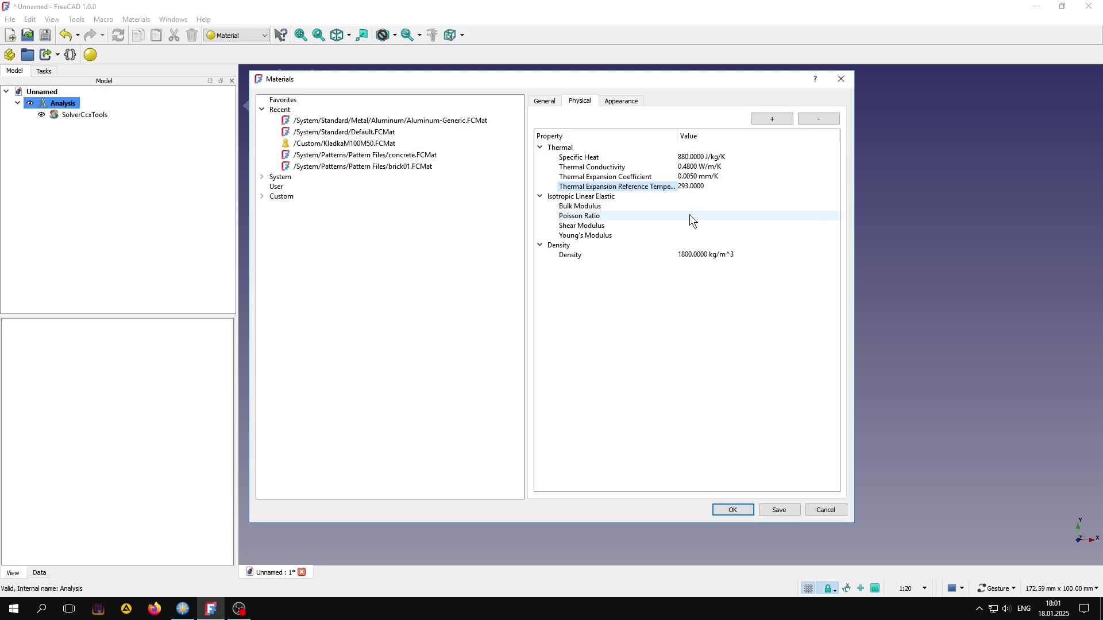
pyautogui.write('0.2')
pyautogui.press('Return')
pyautogui.click(691, 226)
pyautogui.doubleClick(692, 227)
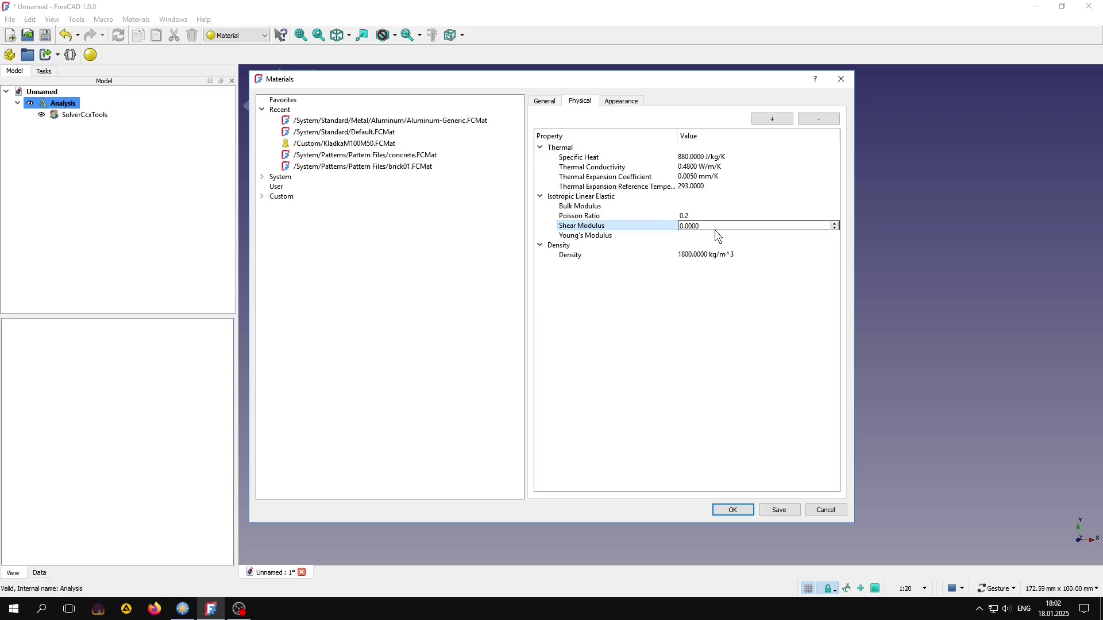
pyautogui.hotkey('ctrl', 'a')
pyautogui.write('1000')
pyautogui.write('M')
pyautogui.doubleClick(689, 236)
pyautogui.hotkey('ctrl', 'a')
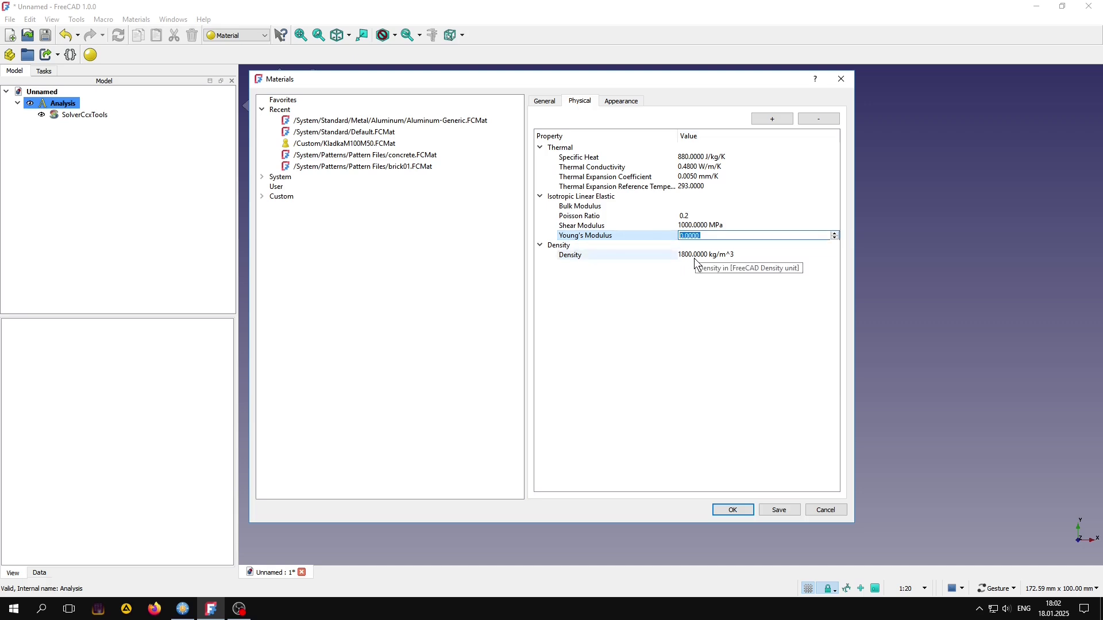
pyautogui.write('2500')
pyautogui.write('MPa')
pyautogui.press('Return')
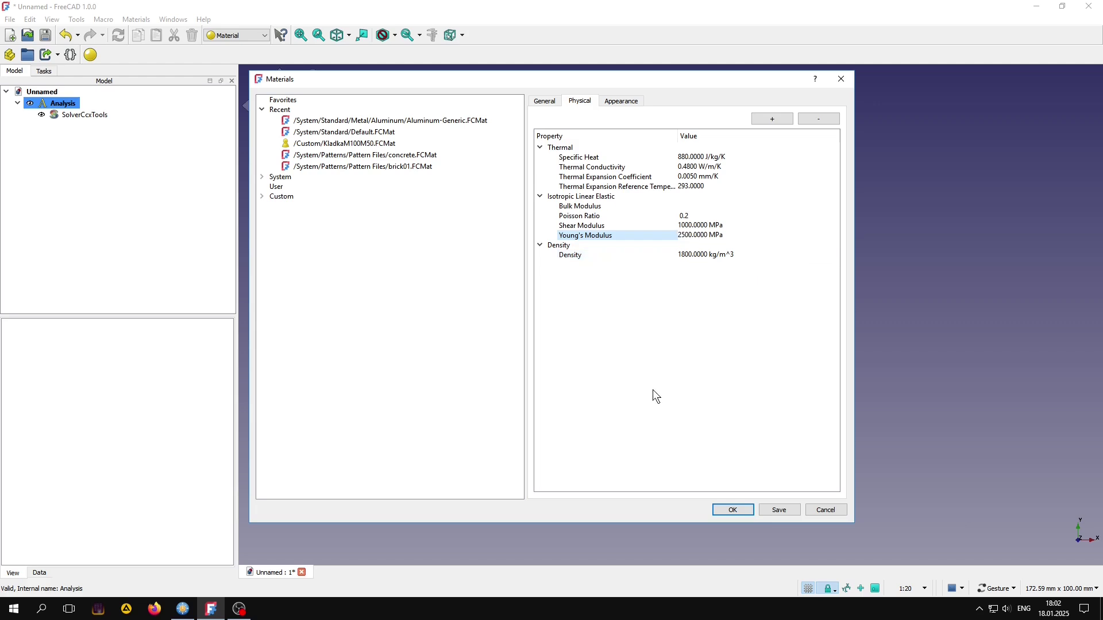
# - Add the Basic Rendering appearance model to the material
pyautogui.click(620, 101)
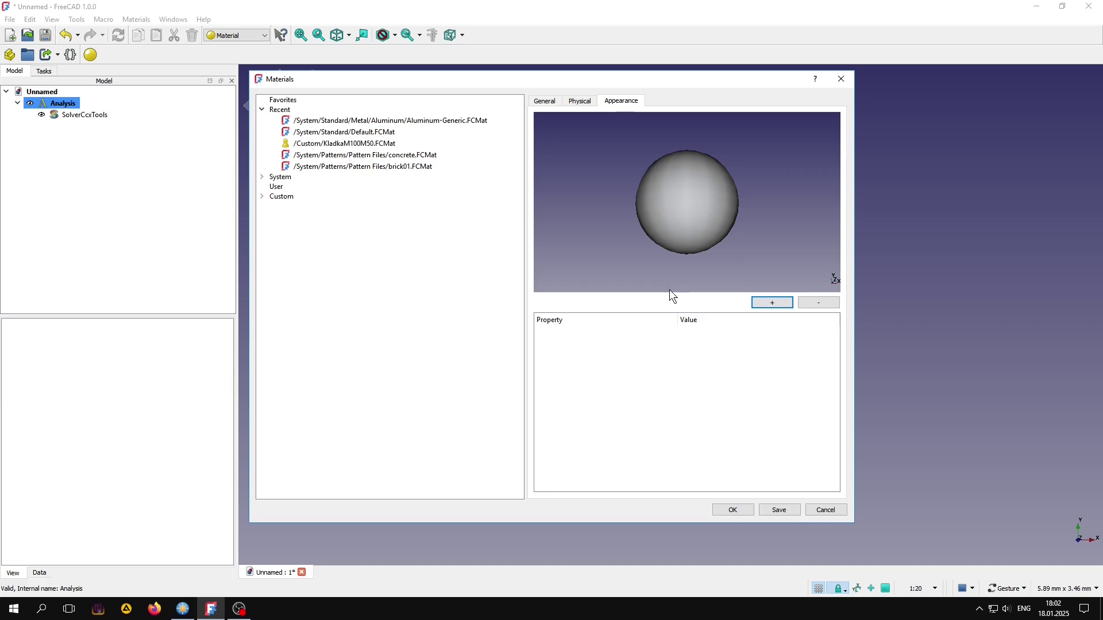
pyautogui.click(777, 304)
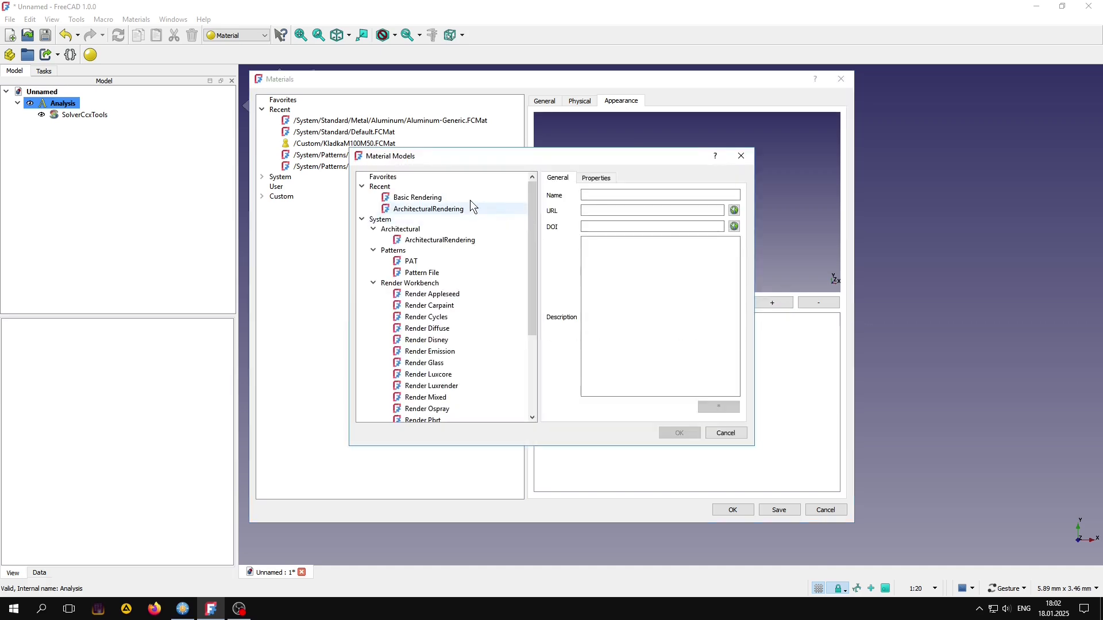
pyautogui.click(464, 198)
pyautogui.click(612, 177)
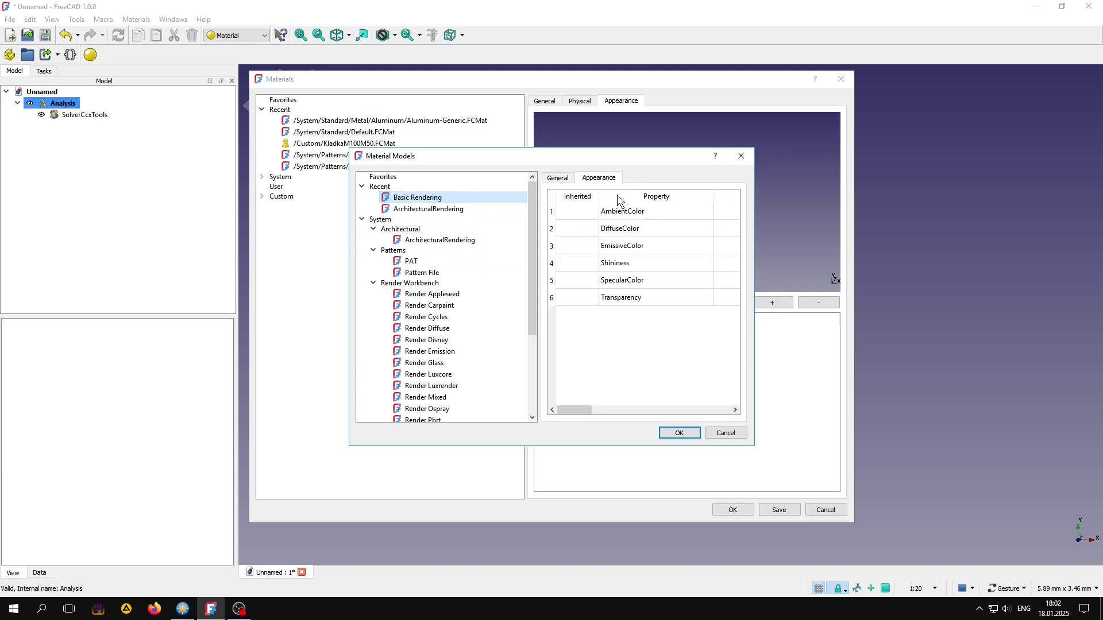
pyautogui.click(679, 434)
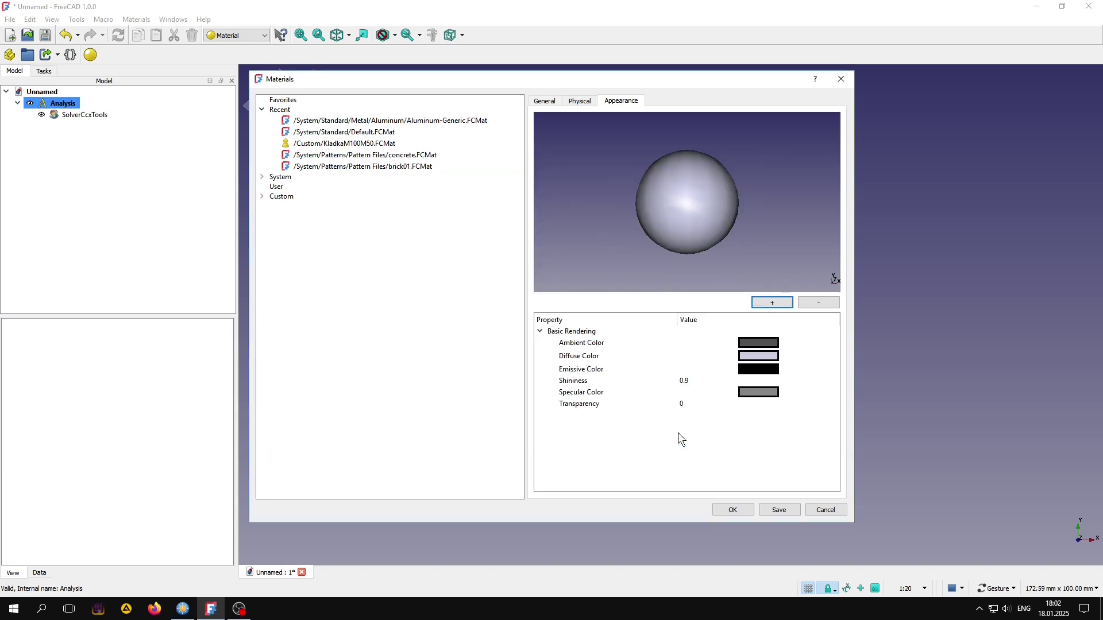
# - Set the ambient colour to orange and the diffuse colour to orange-red #ff5500
pyautogui.click(761, 343)
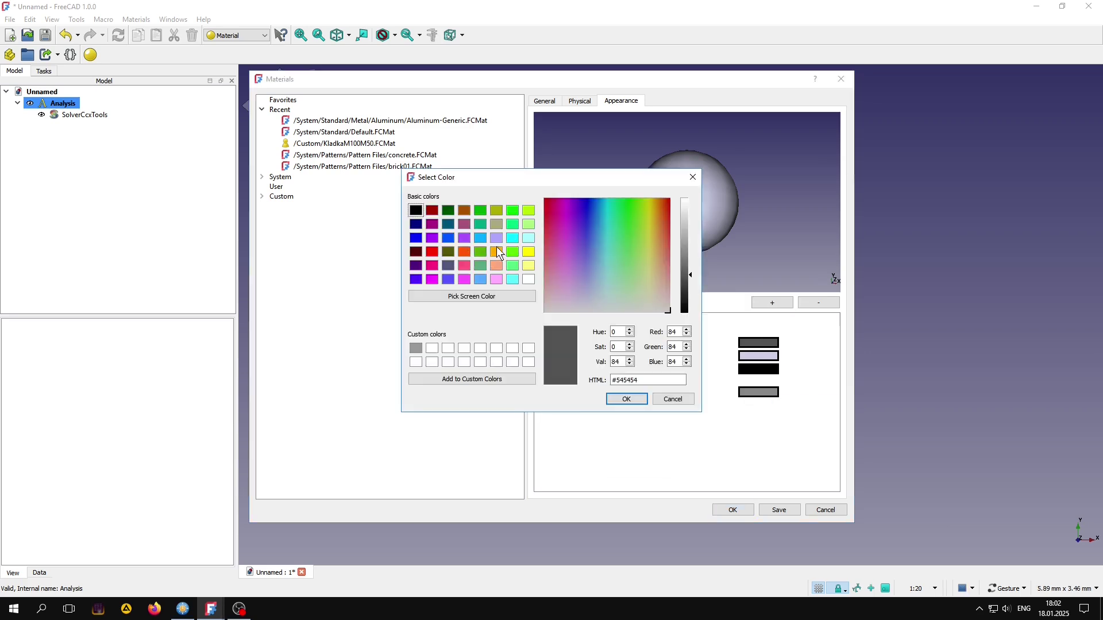
pyautogui.click(496, 252)
pyautogui.click(627, 399)
pyautogui.click(755, 356)
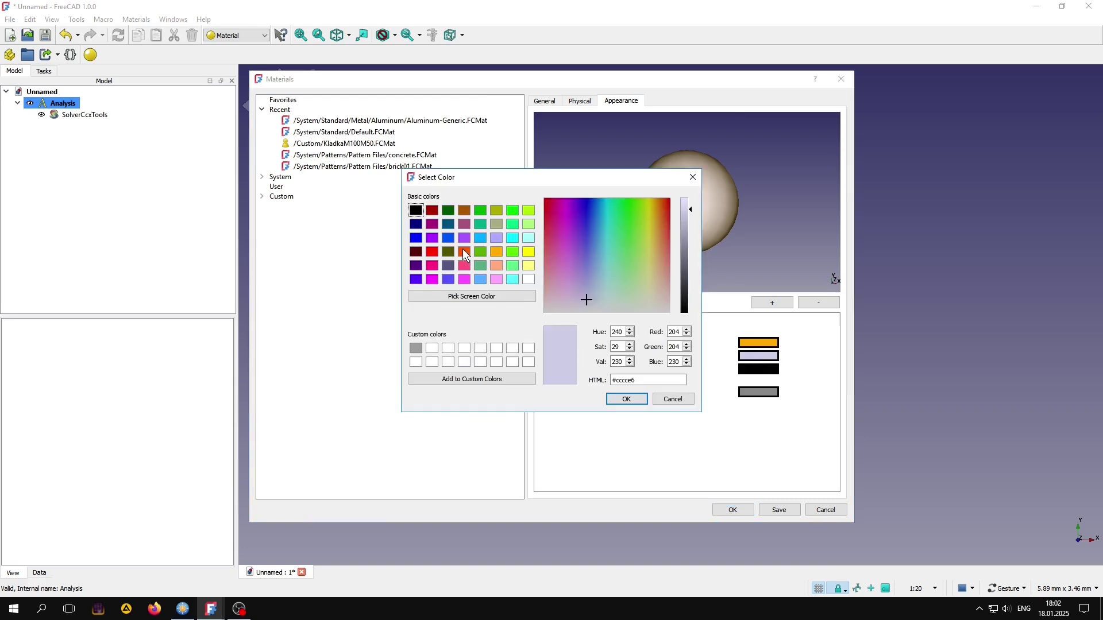
pyautogui.click(463, 251)
pyautogui.click(632, 399)
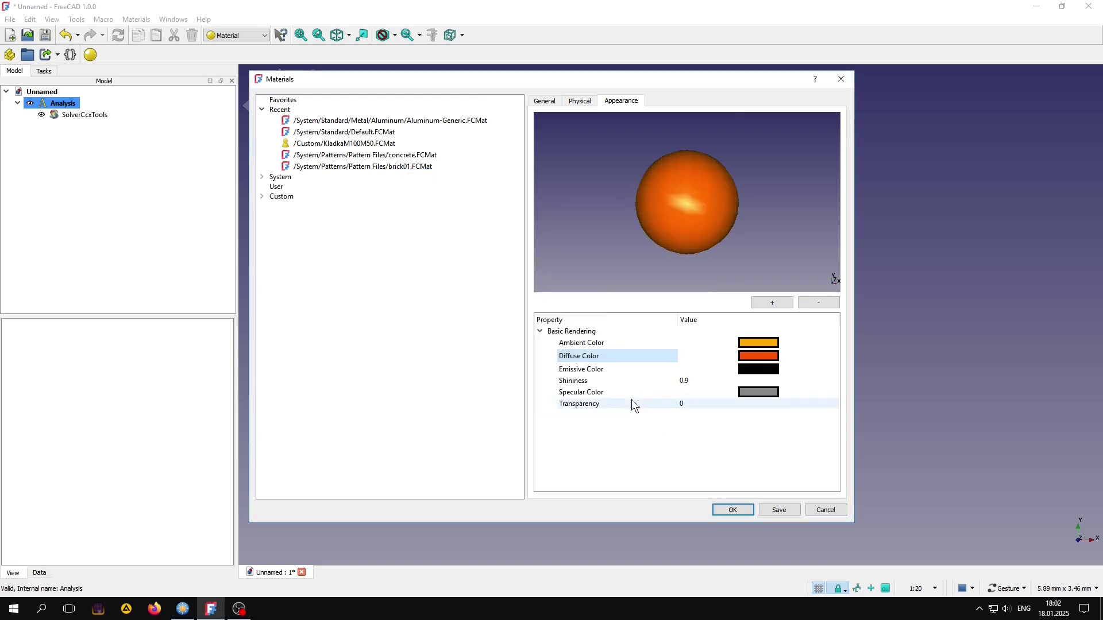
# - Save the material as KladkaM100.FCMat in the User library, then expand the Custom folder
pyautogui.click(784, 511)
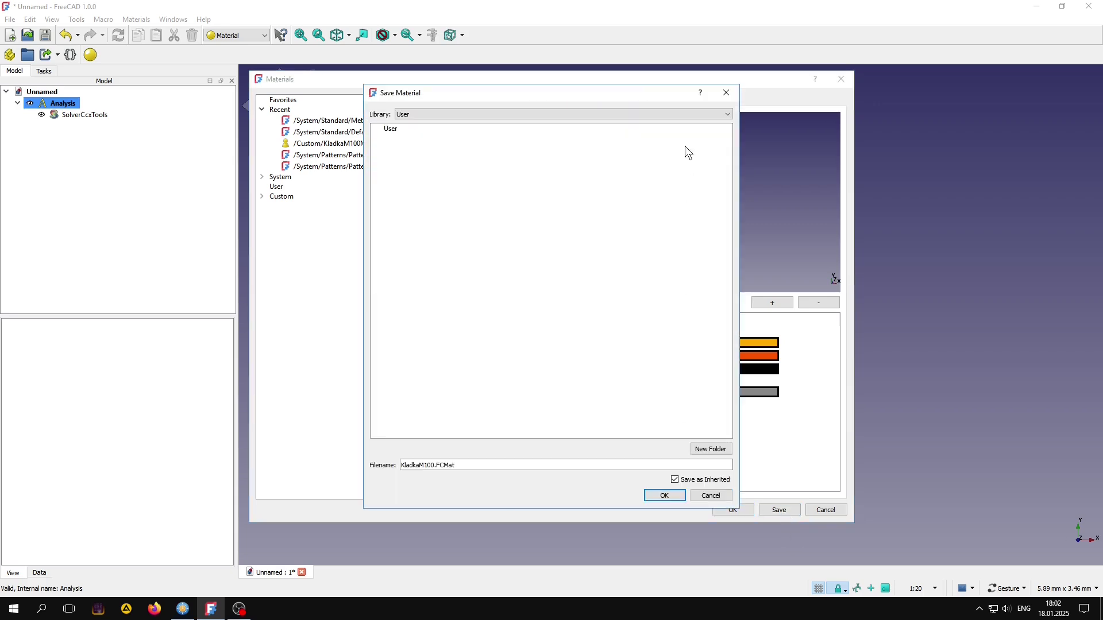
pyautogui.click(660, 115)
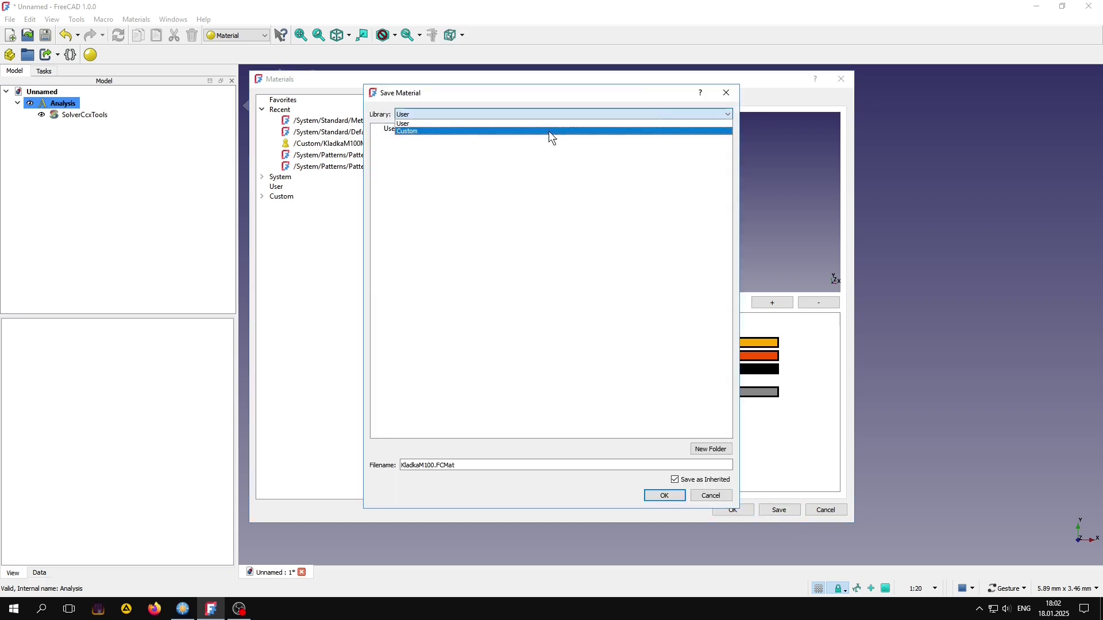
pyautogui.click(426, 124)
pyautogui.click(408, 470)
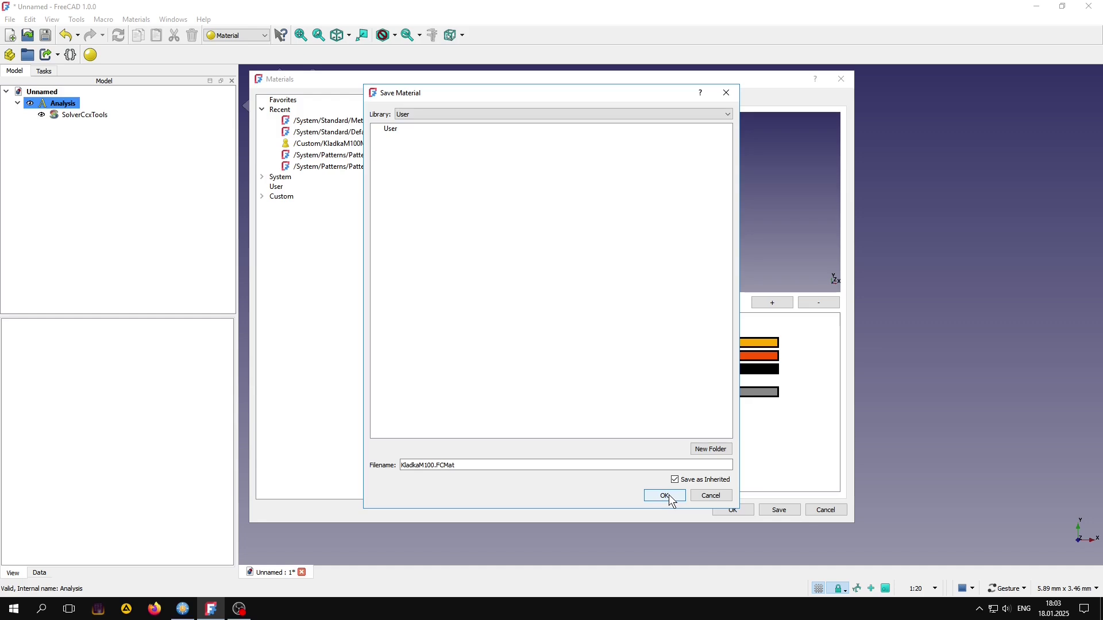
pyautogui.click(670, 497)
pyautogui.click(331, 199)
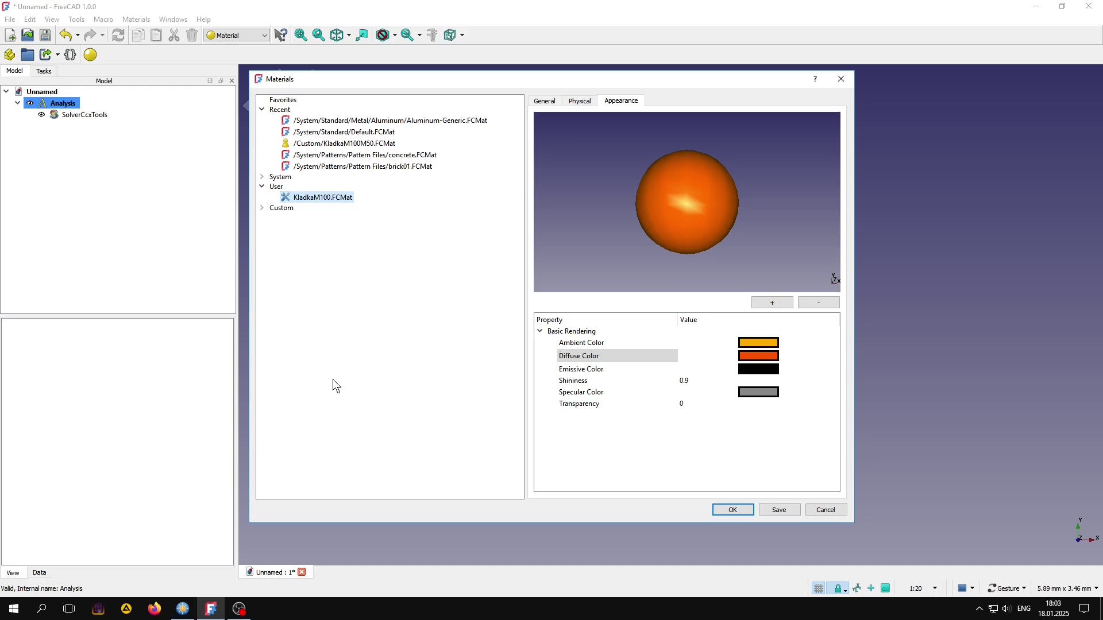
pyautogui.click(263, 209)
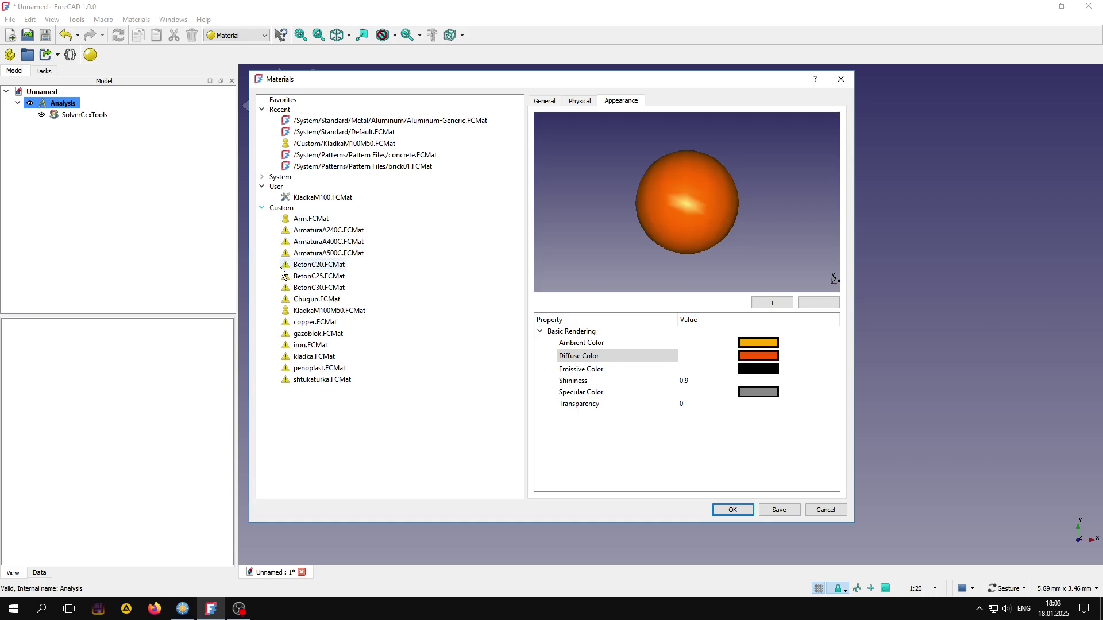
pyautogui.click(27, 19)
pyautogui.click(41, 285)
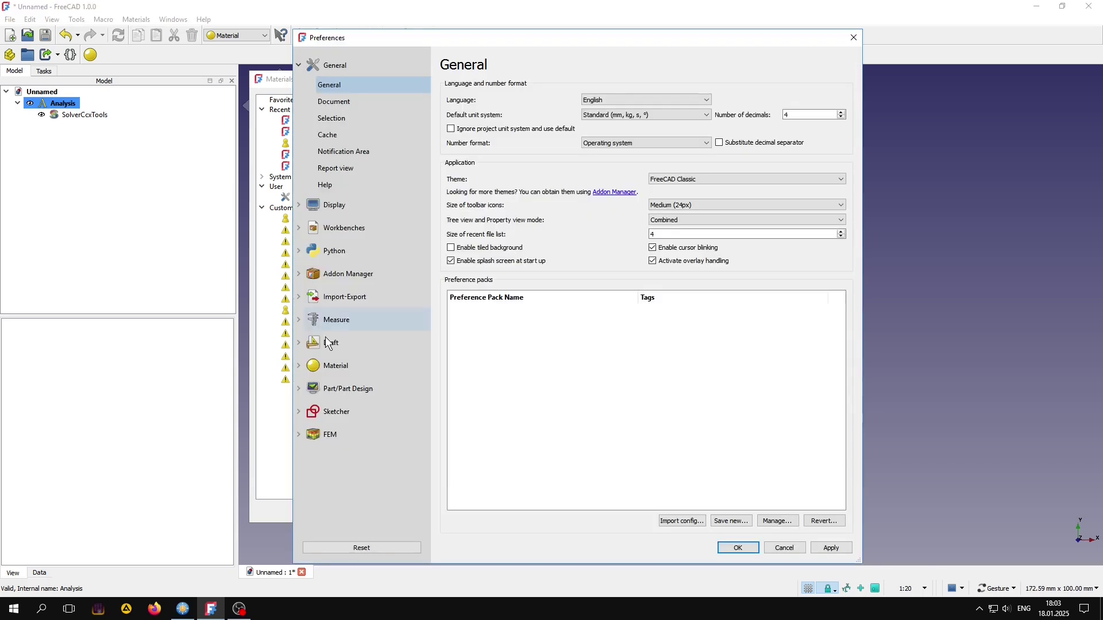
pyautogui.click(343, 369)
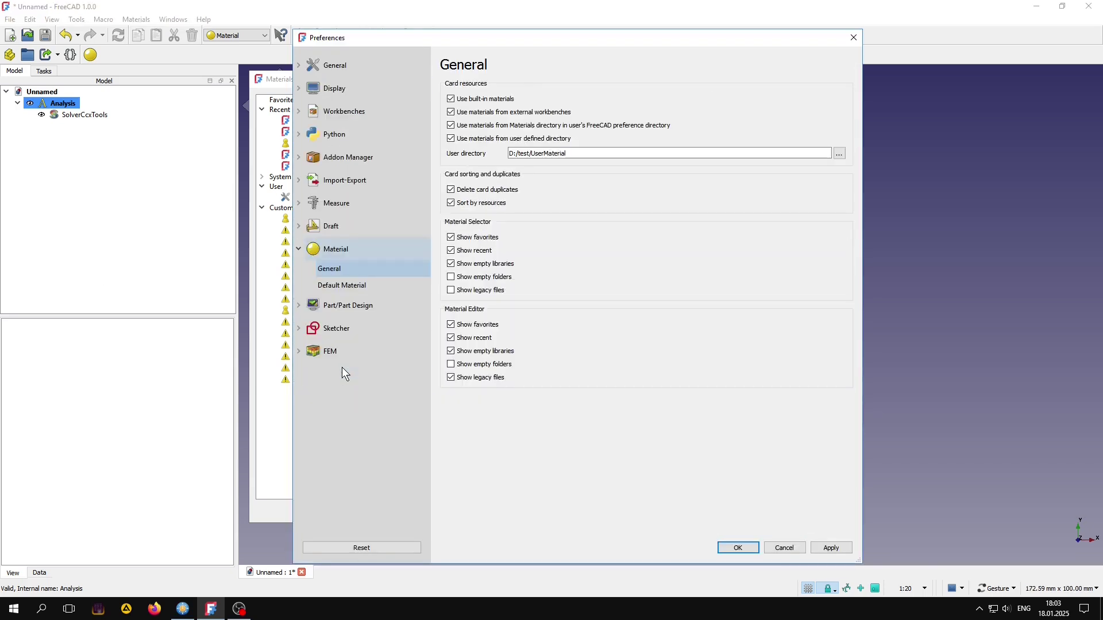
pyautogui.click(451, 138)
pyautogui.click(451, 138)
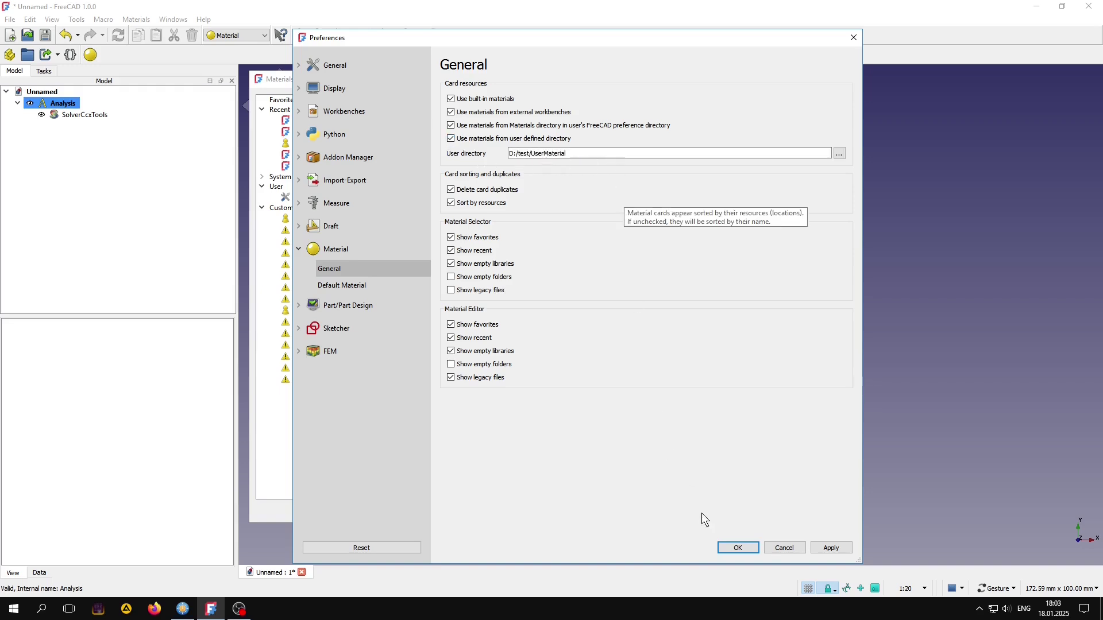
pyautogui.click(786, 549)
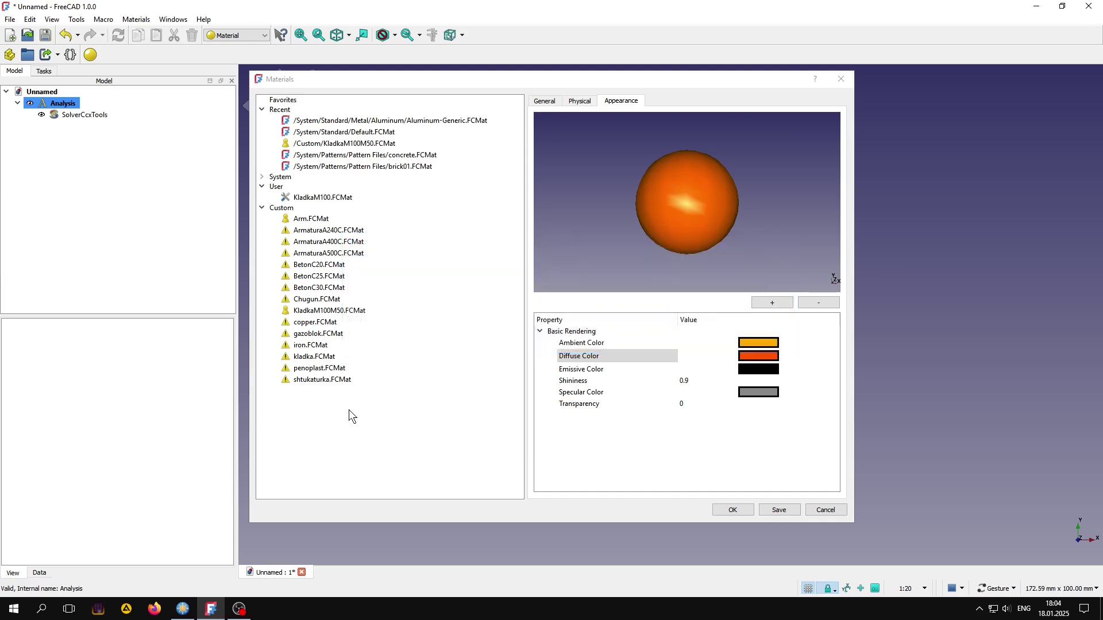
# - Close the materials editor and switch to the FEM workbench
pyautogui.click(743, 512)
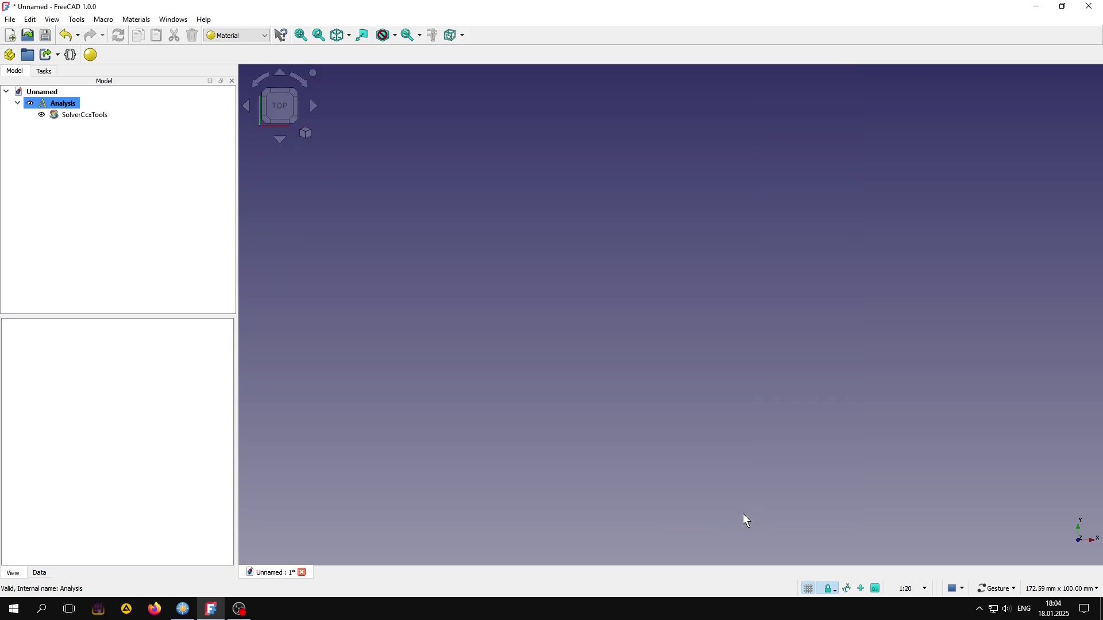
pyautogui.click(240, 34)
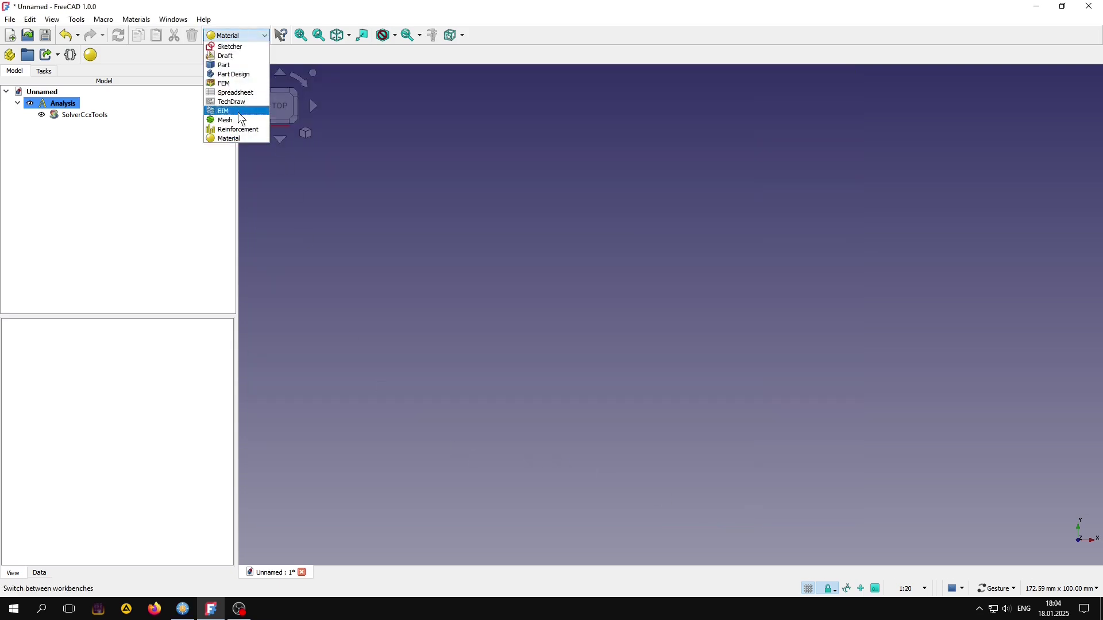
pyautogui.click(234, 86)
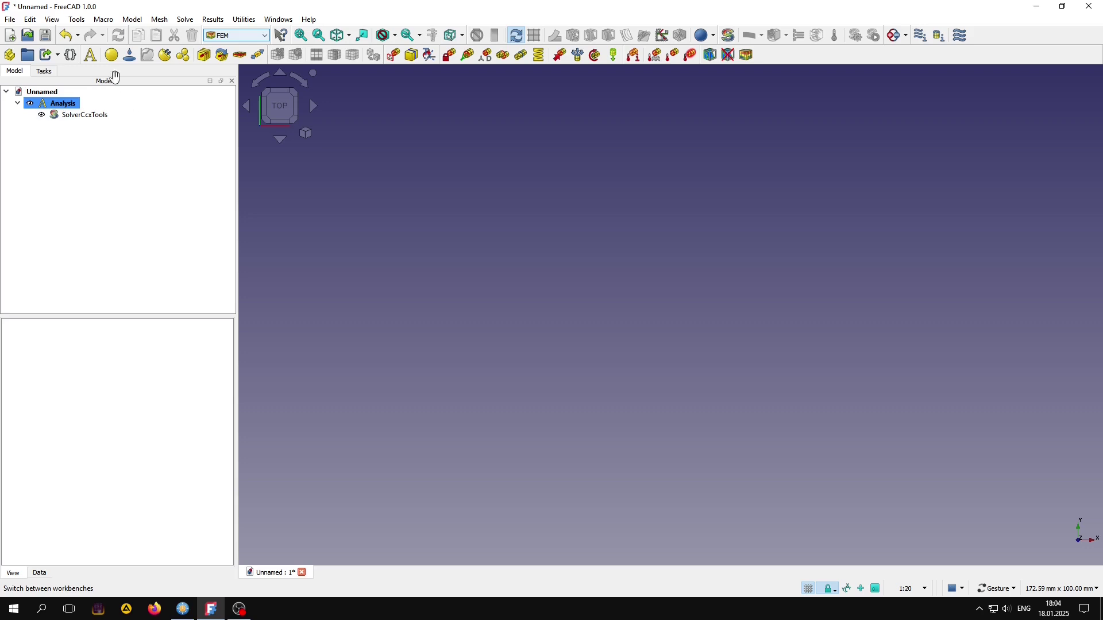
# - Create a MaterialSolid in the Analysis using the saved KladkaM100 material
pyautogui.click(112, 54)
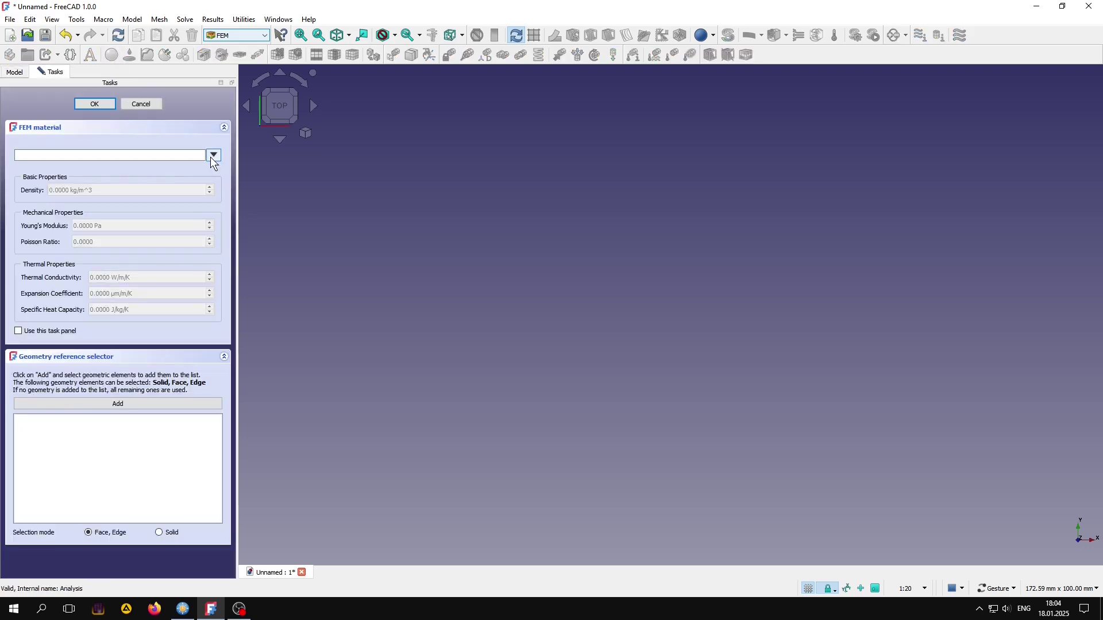
pyautogui.click(211, 156)
pyautogui.click(32, 260)
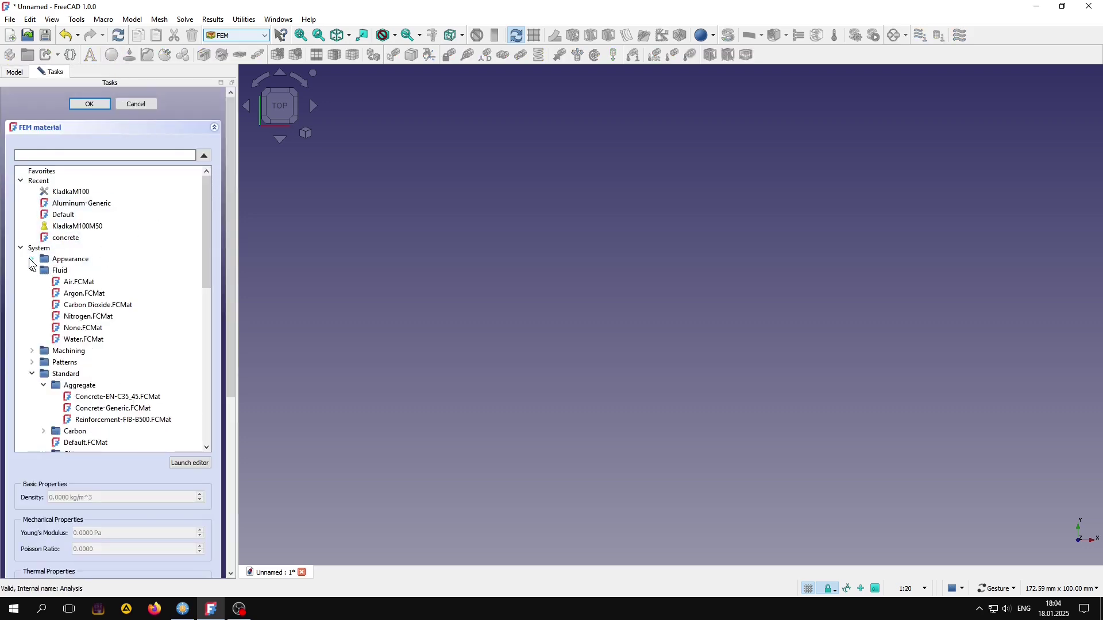
pyautogui.click(21, 248)
pyautogui.click(68, 269)
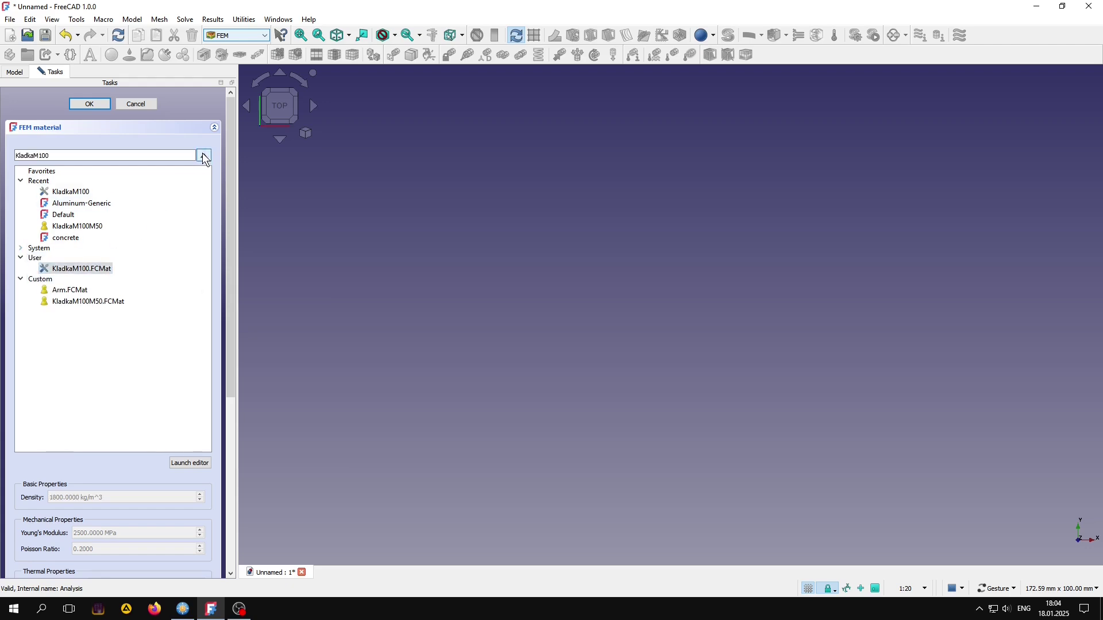
pyautogui.click(205, 156)
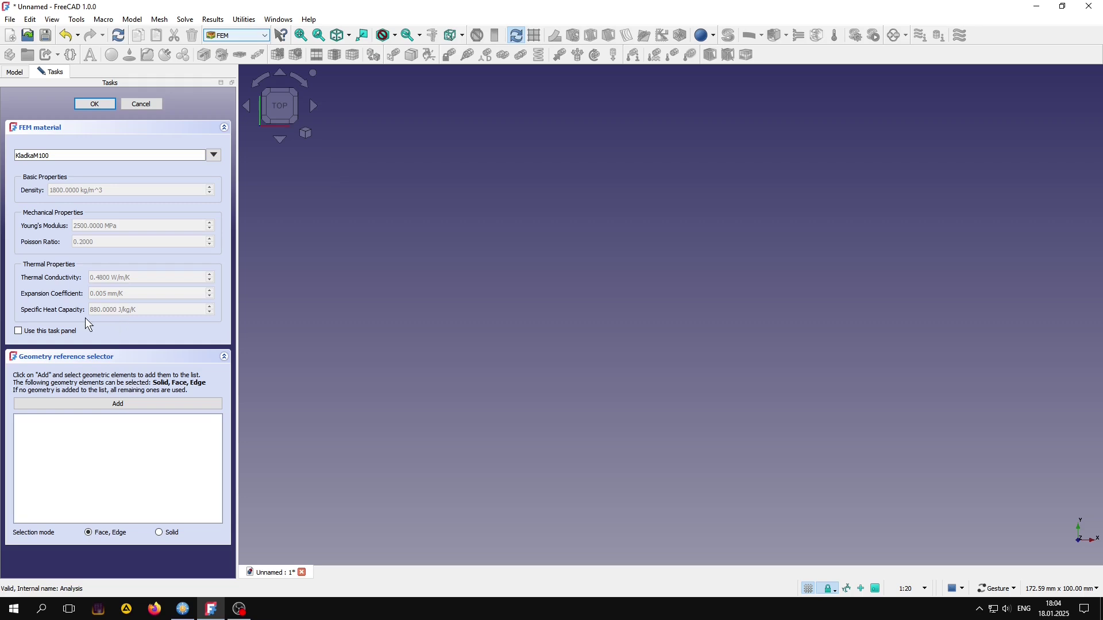
pyautogui.click(95, 105)
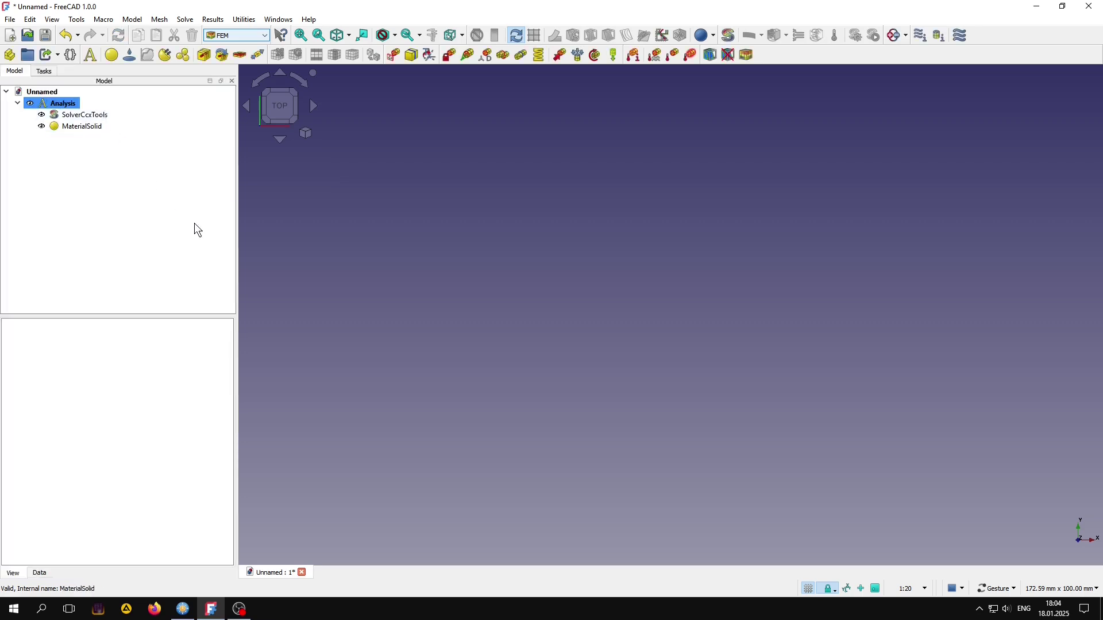